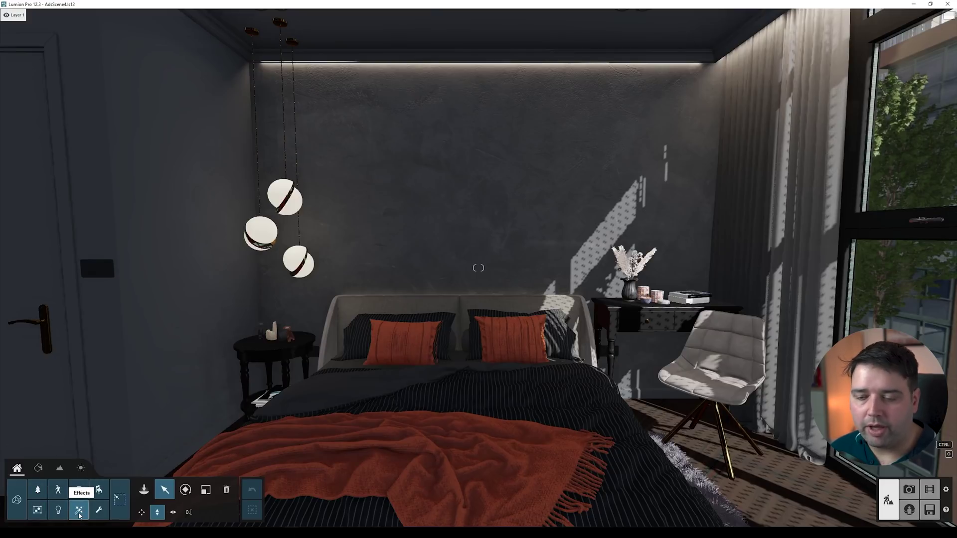
Step: Place the Lumion custom decal from the Effects library on the dark wall above the bed
click(79, 511)
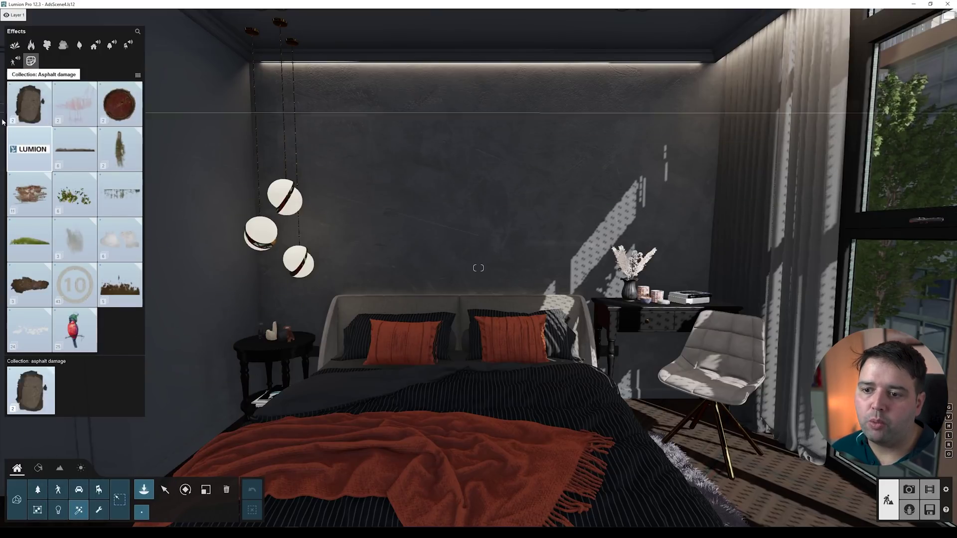
click(35, 146)
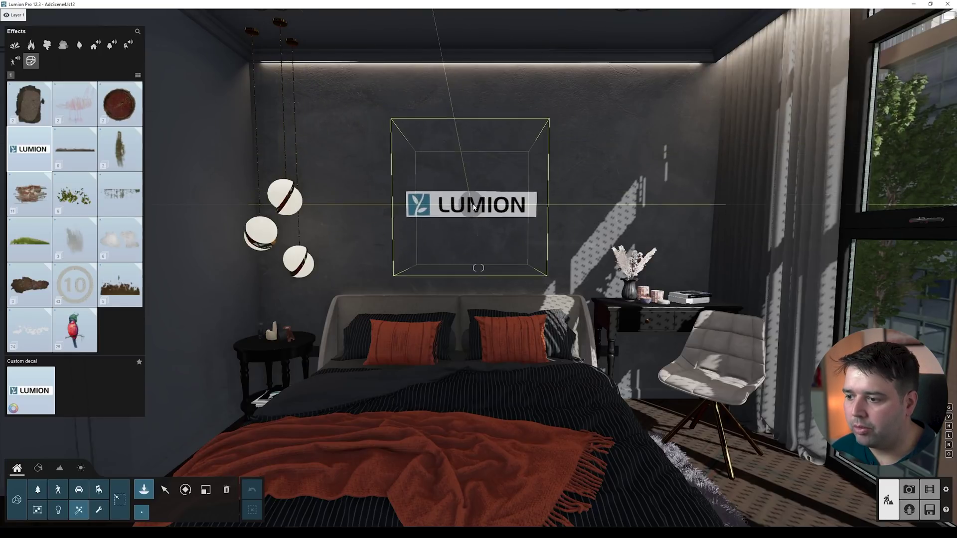
click(478, 204)
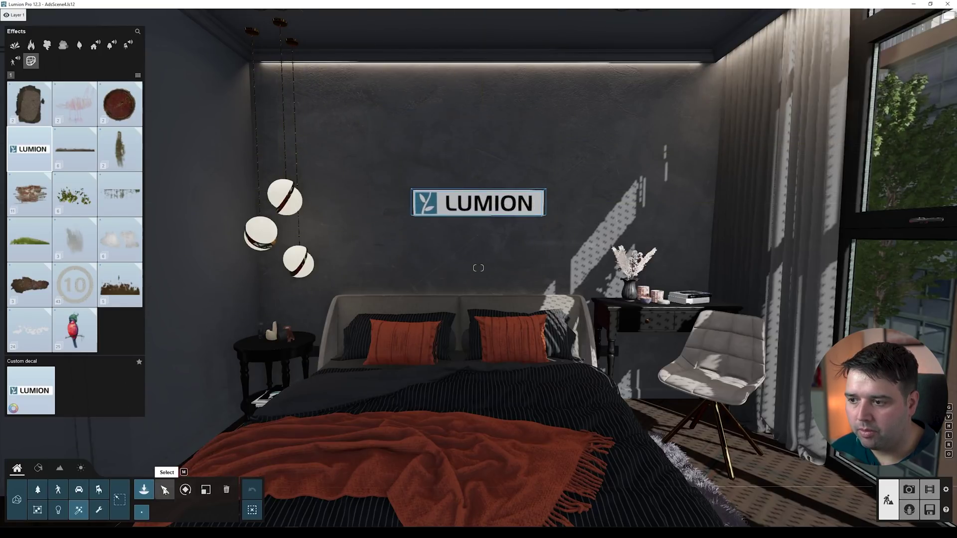
Step: Select the Lumion logo decal on the wall above the bed
click(165, 489)
key(w)
key(d)
key(w)
key(q)
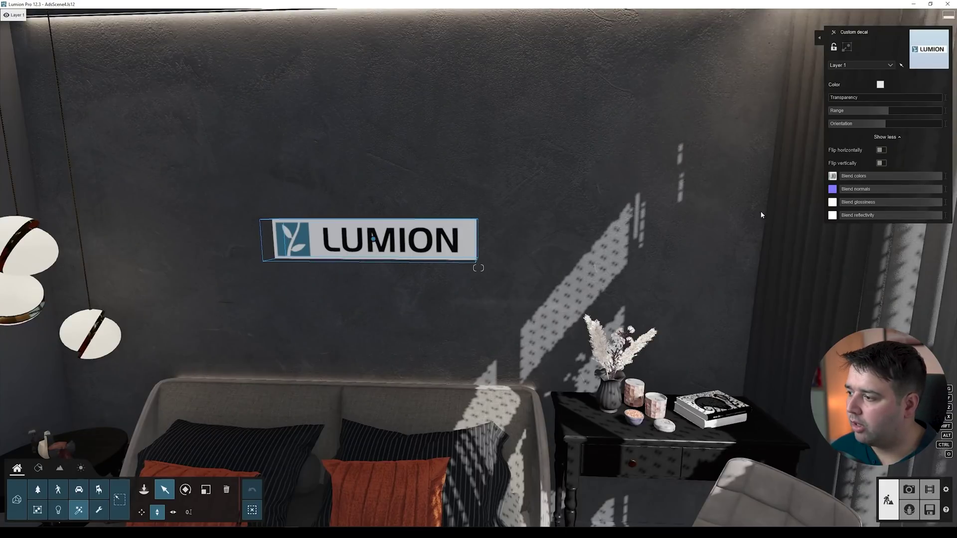
Step: Try the decal's transparency across its range and return it to 0%
click(885, 137)
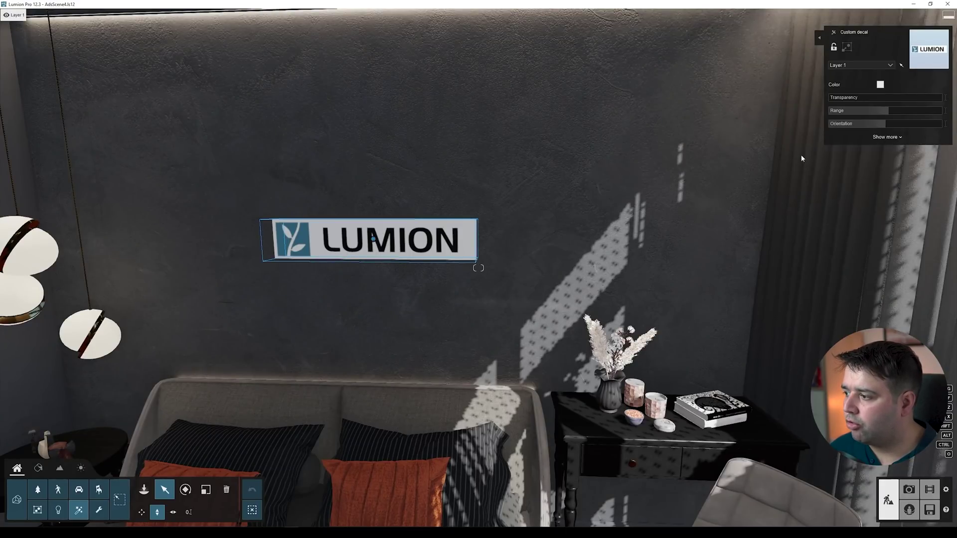
click(893, 139)
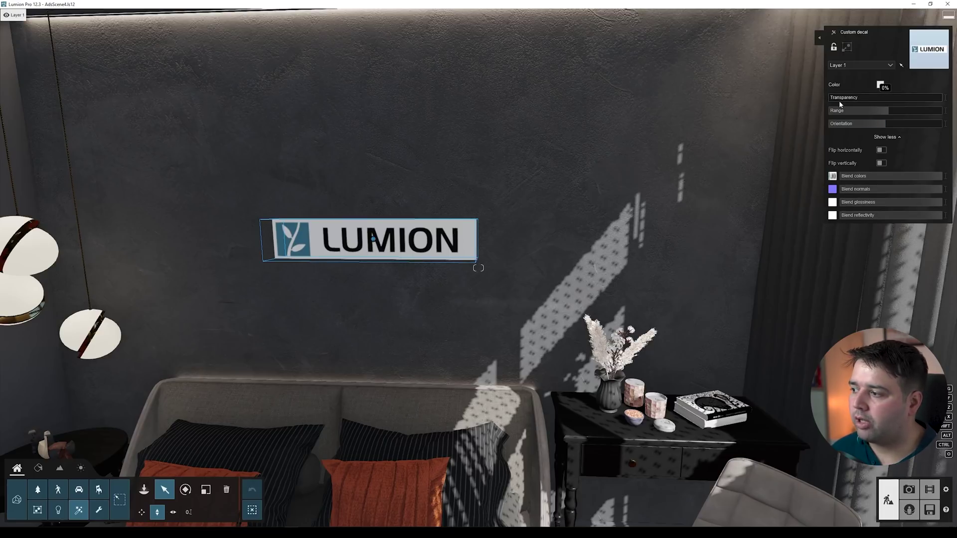
drag(884, 100, 954, 99)
drag(890, 98, 839, 100)
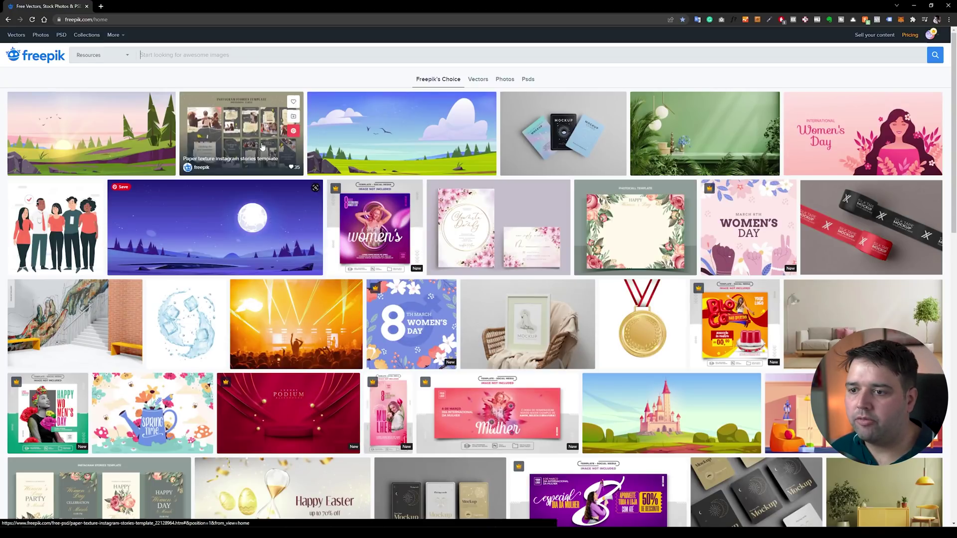
Step: Switch to Freepik in the browser, search for "pattern" and look through the images
click(191, 56)
text(pat)
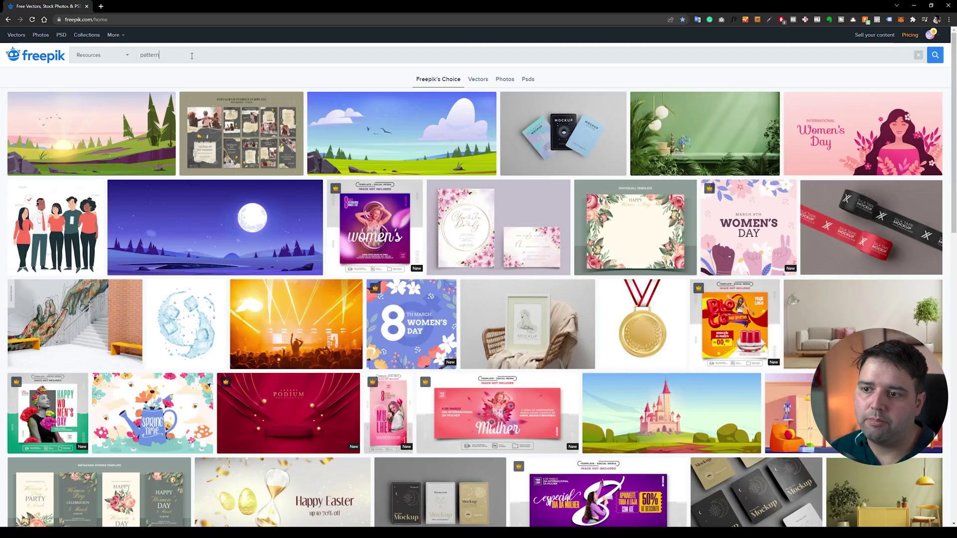
text(tern)
key(Return)
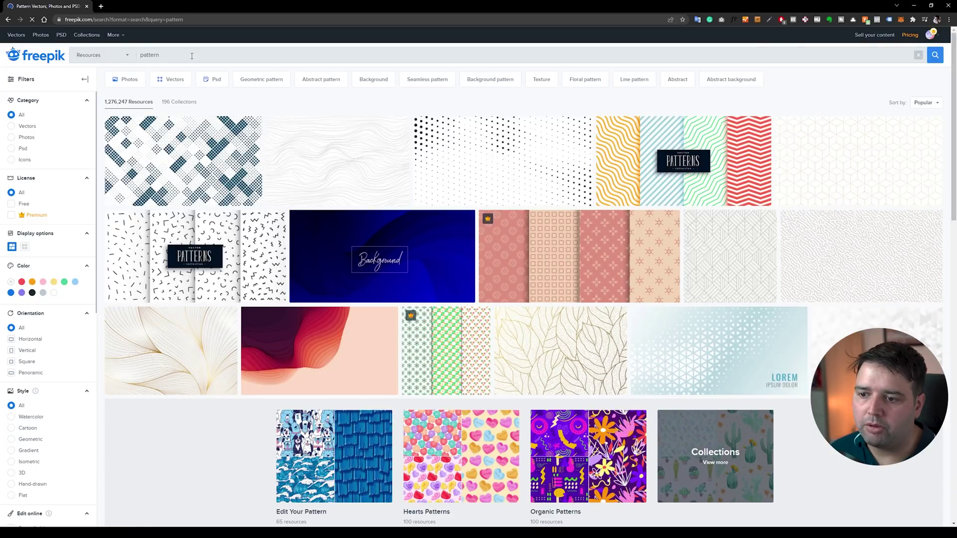
scroll(525, 318, down, 3)
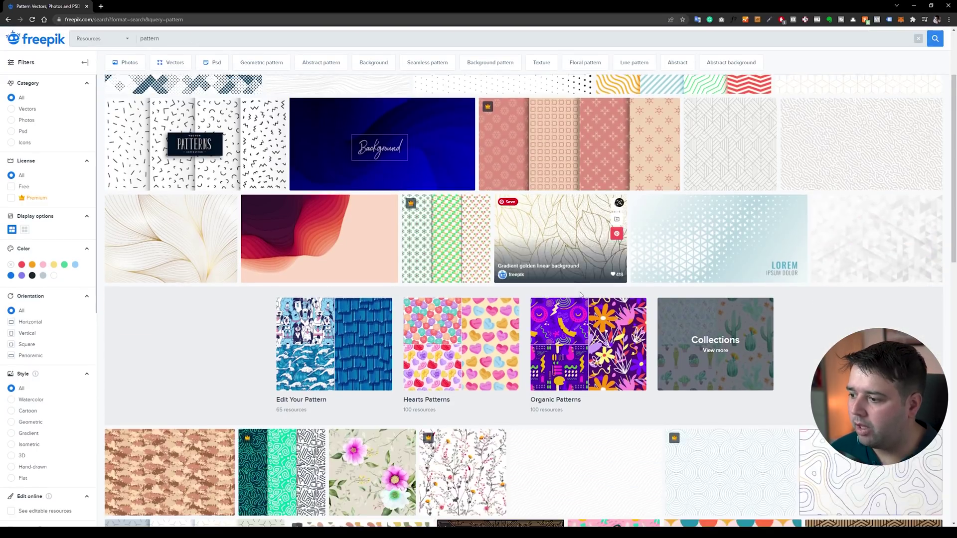
scroll(525, 318, down, 6)
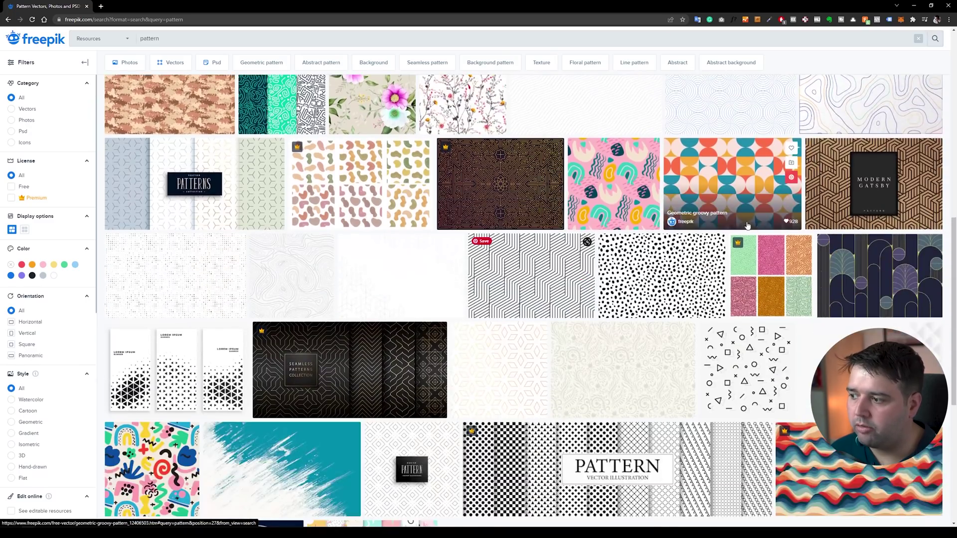
scroll(557, 346, down, 2)
scroll(415, 333, down, 2)
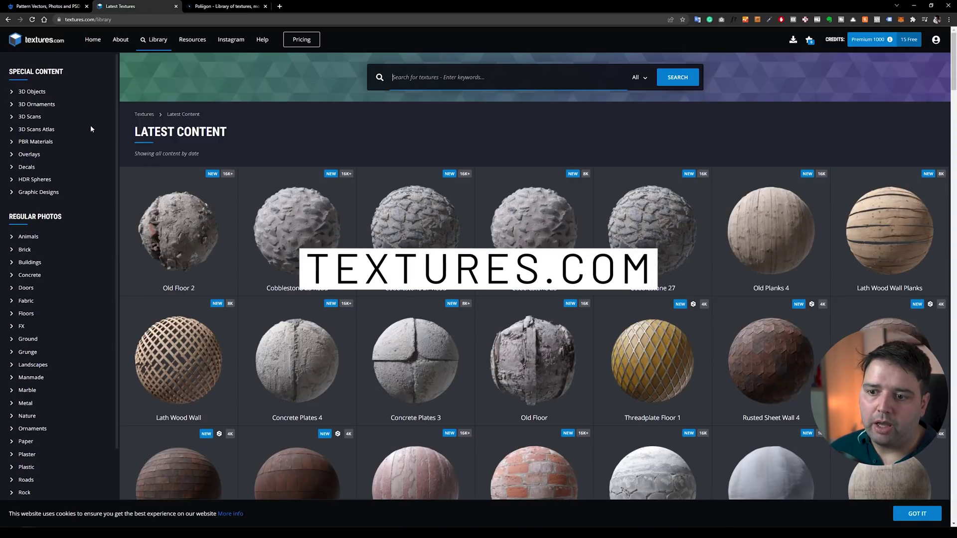
Step: On Textures.com, open the Stains subcategory of Decals and look through the alpha-masked textures
click(28, 168)
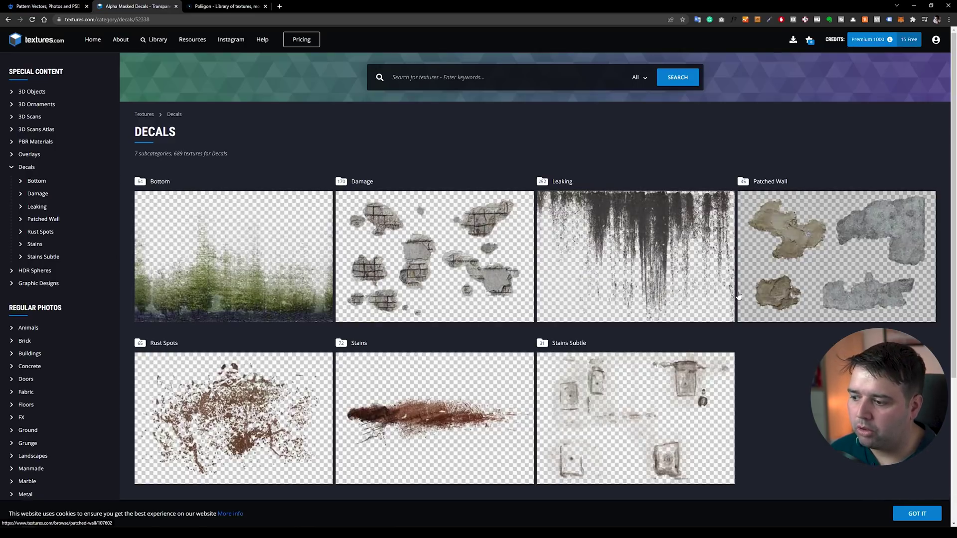
scroll(429, 363, down, 2)
click(378, 339)
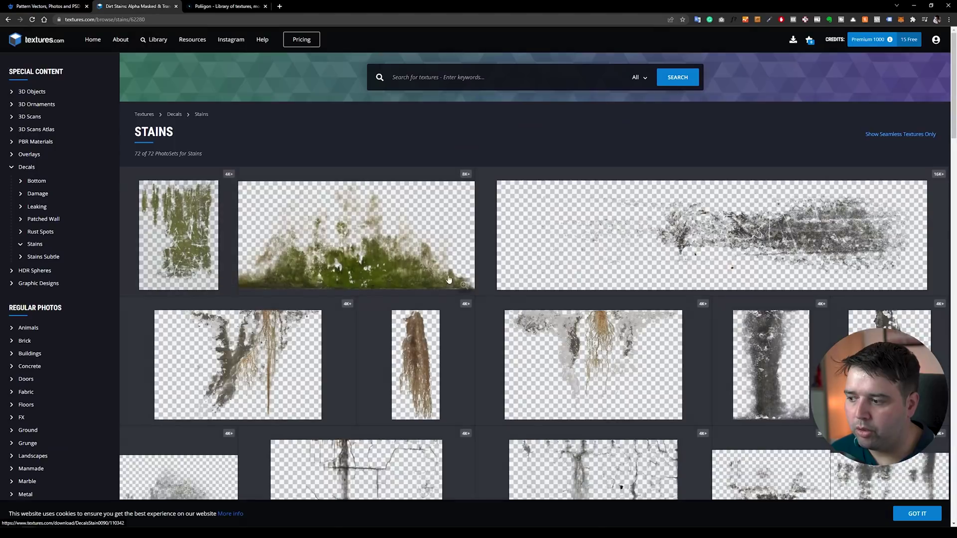
scroll(349, 289, down, 10)
scroll(421, 290, down, 4)
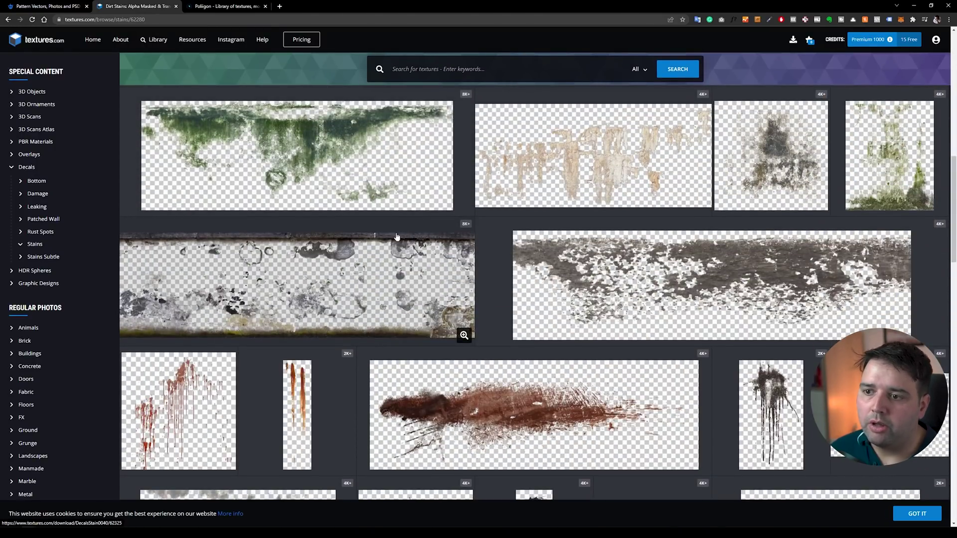
Step: On Poliigon, open the Street subcategory of decal textures and look through the road markings and patches
click(227, 6)
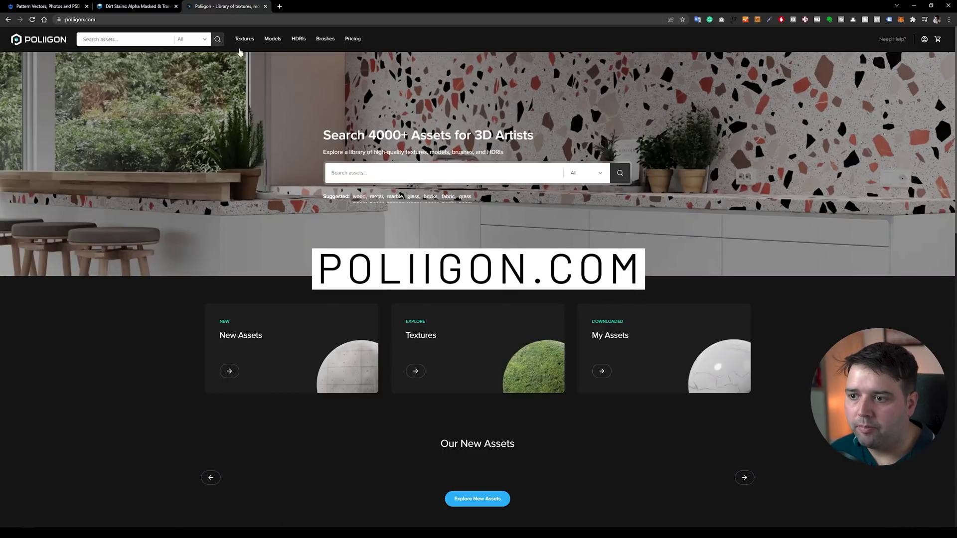
click(244, 39)
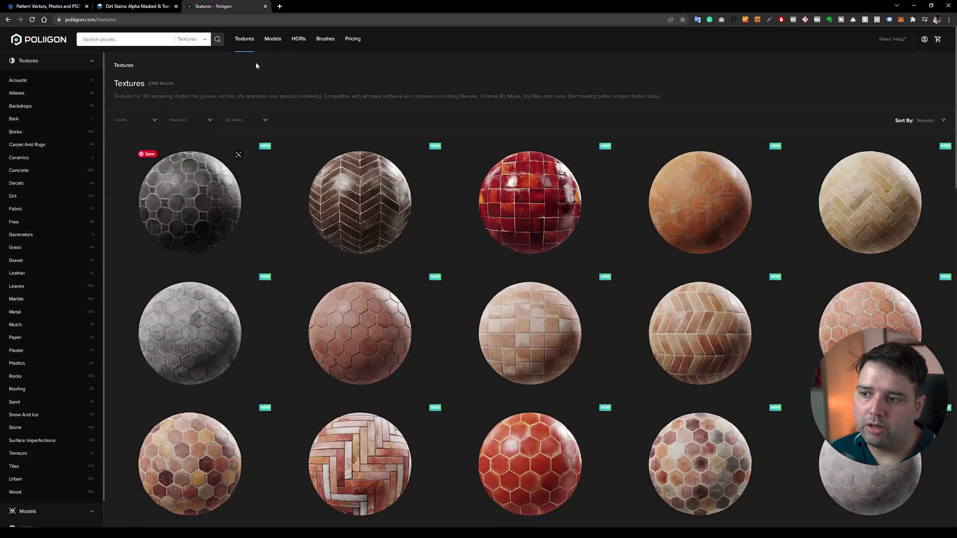
scroll(10, 170, down, 1)
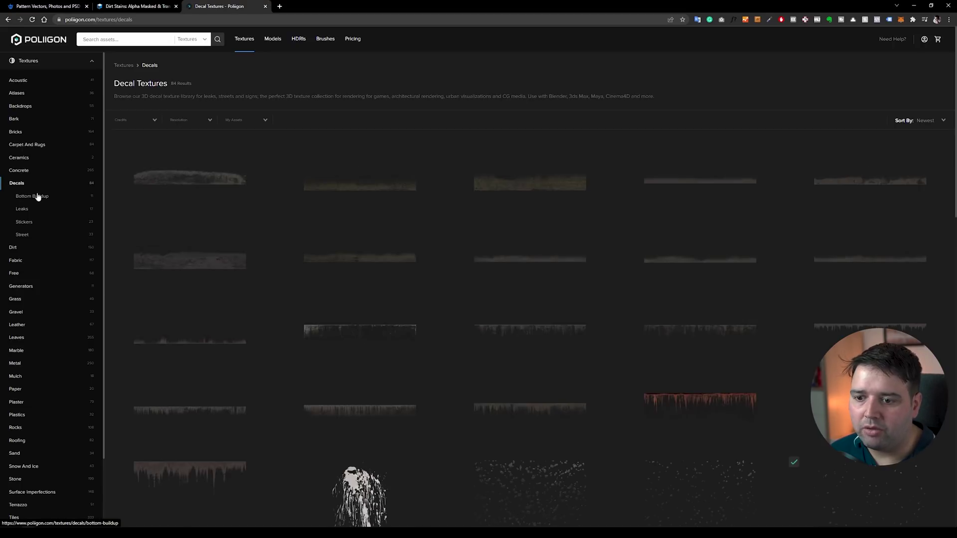
click(22, 236)
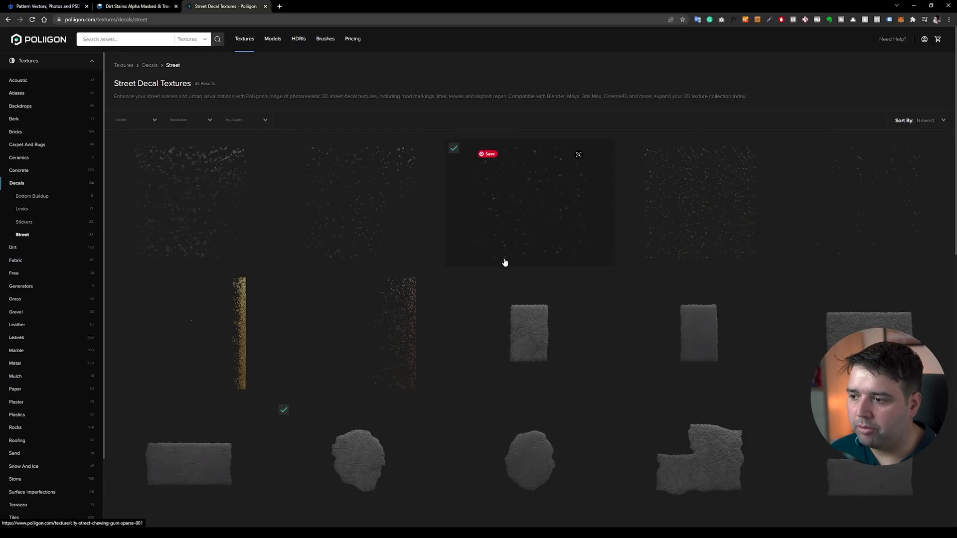
scroll(654, 247, down, 3)
scroll(654, 247, down, 2)
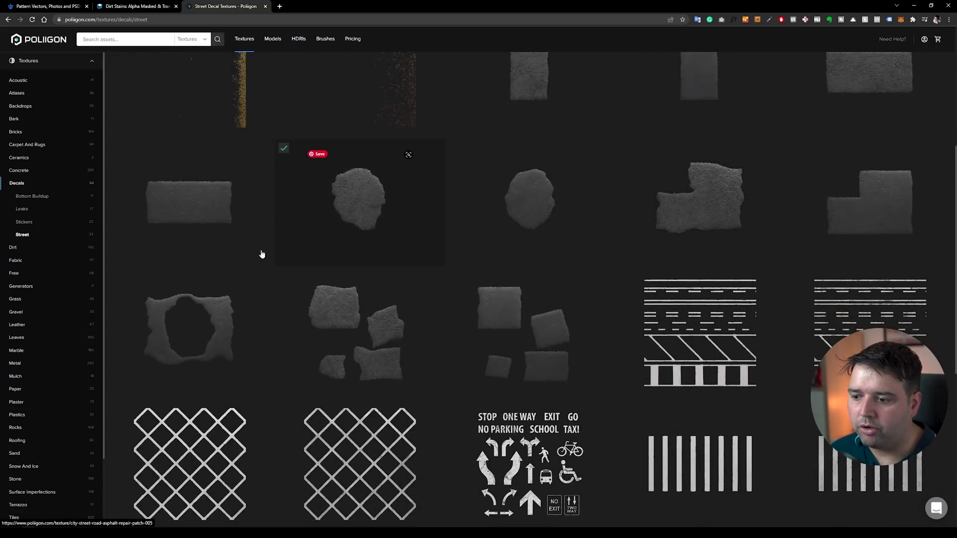
scroll(479, 279, down, 4)
scroll(698, 259, down, 3)
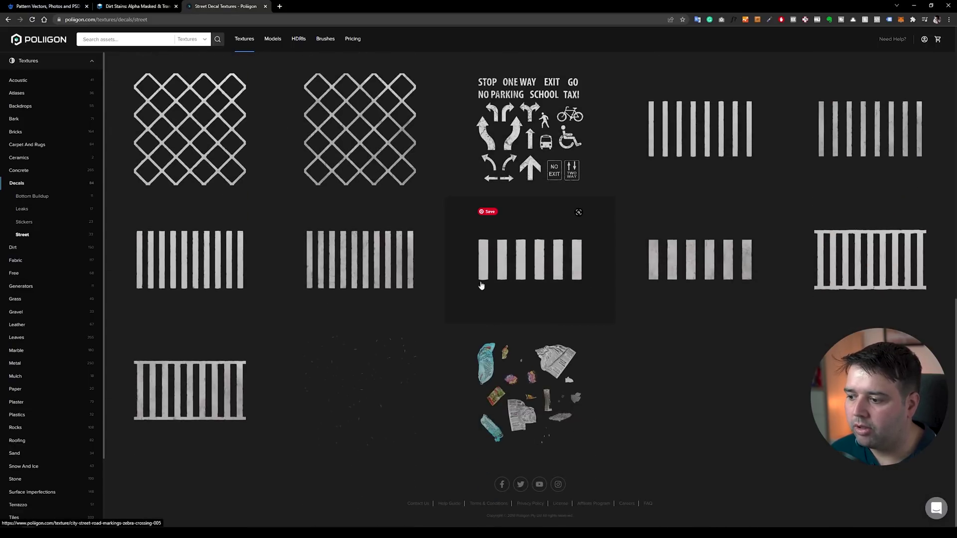
scroll(560, 385, up, 10)
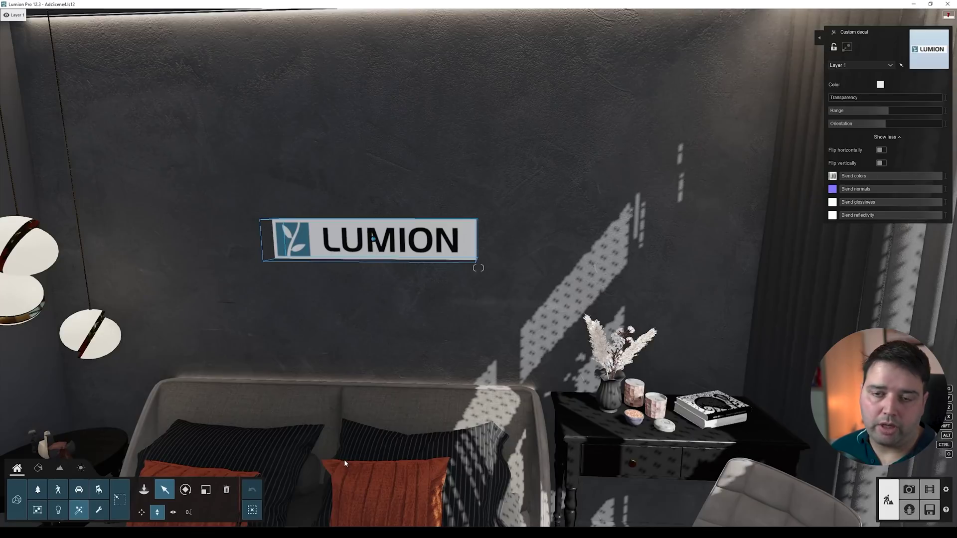
Step: Back in Lumion, load the pattern image 4407125.jpg as the custom decal's color map
click(832, 176)
click(60, 70)
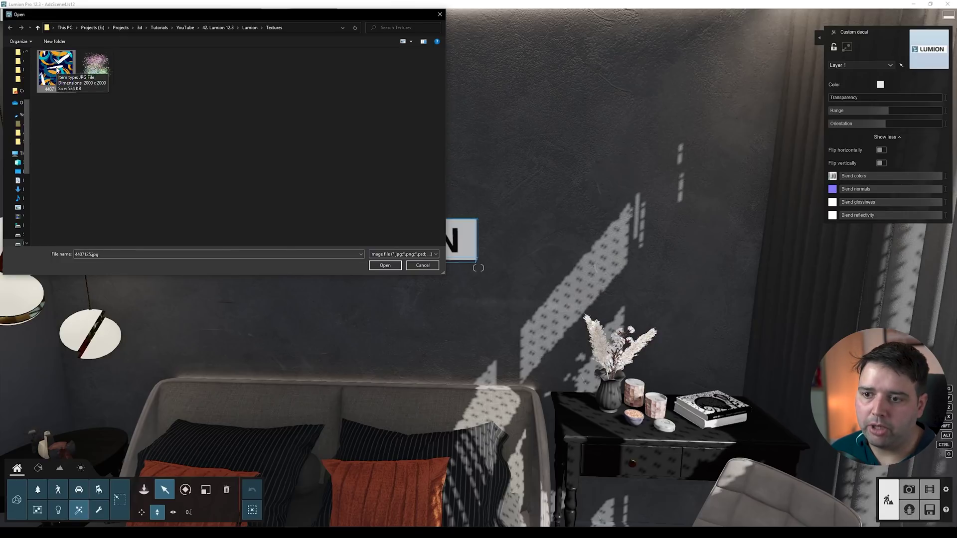
double_click(58, 70)
Step: Scale up the patterned decal until it covers the whole wall behind the bed
key(s)
right_drag(355, 181, 414, 180)
key(w)
key(s)
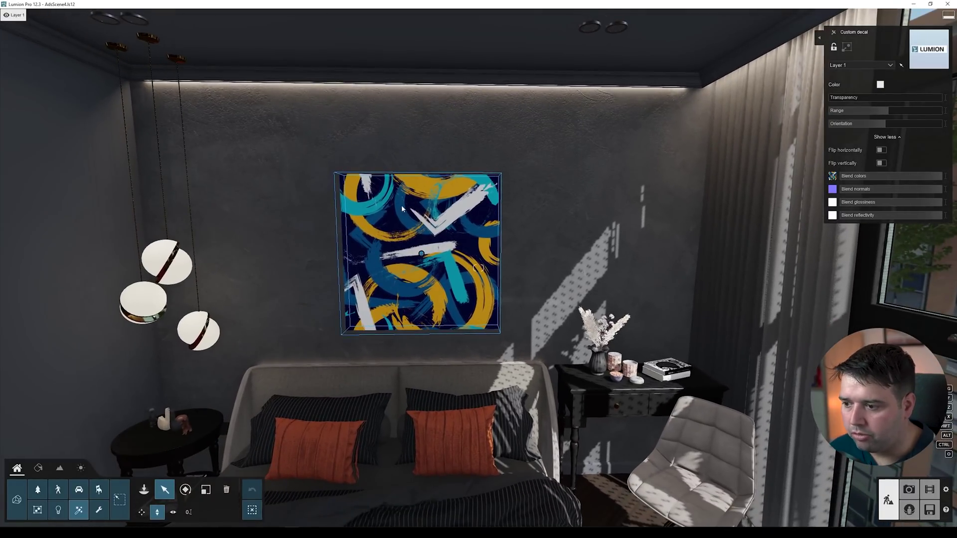
drag(423, 254, 554, 229)
key(l)
key(s)
right_drag(554, 228, 553, 284)
key(w)
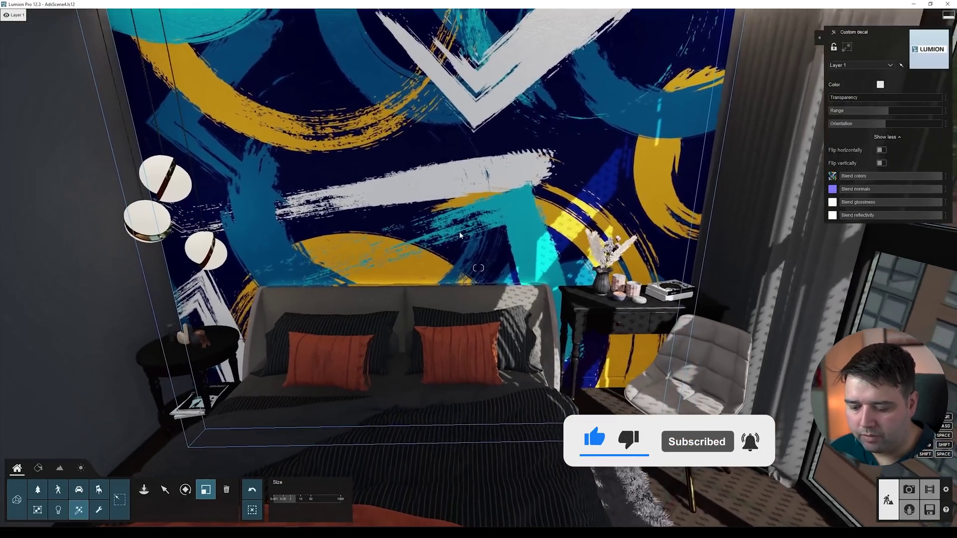
Step: Shift the enlarged decal sideways and upward to line it up with the bedroom wall
key(m)
drag(430, 199, 440, 193)
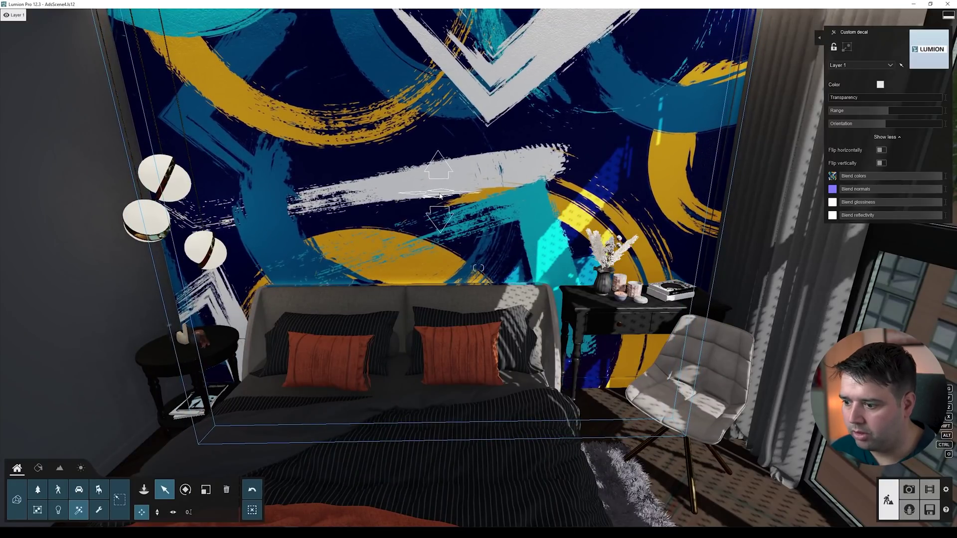
key(h)
drag(442, 195, 442, 185)
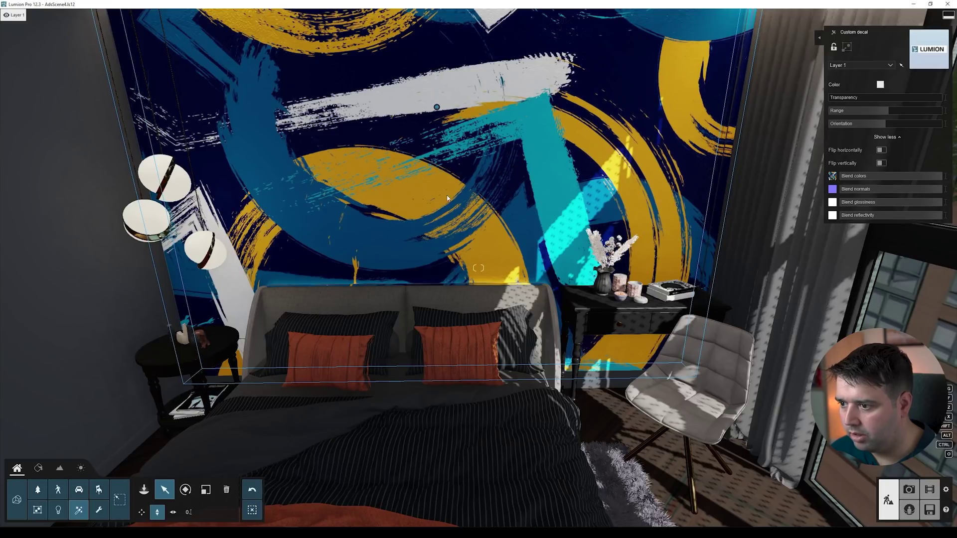
mouse_move(437, 107)
mouse_down()
mouse_move(440, 148)
mouse_move(436, 117)
mouse_up()
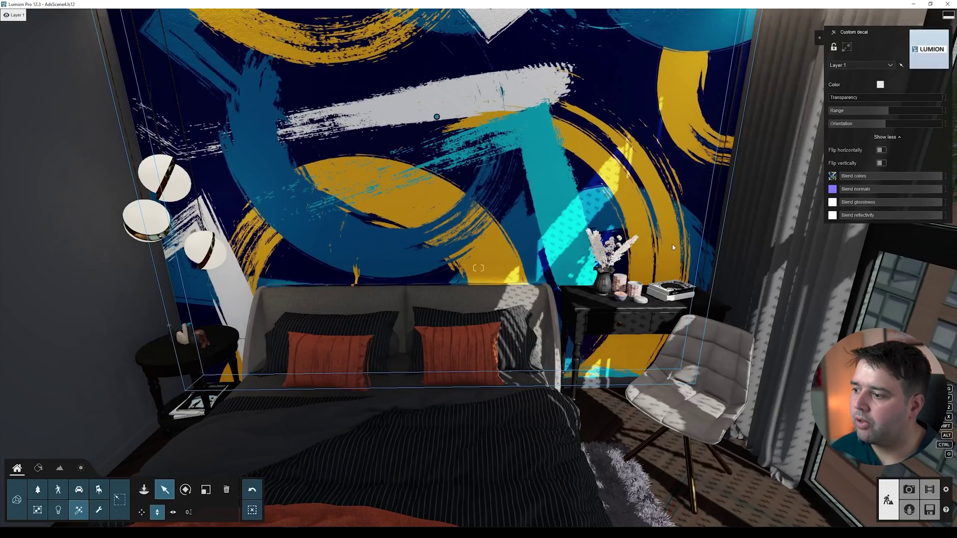
Step: Reduce the wall decal's range to 0.1 cm so it projects only onto the wall behind the bed
right_drag(717, 186, 665, 165)
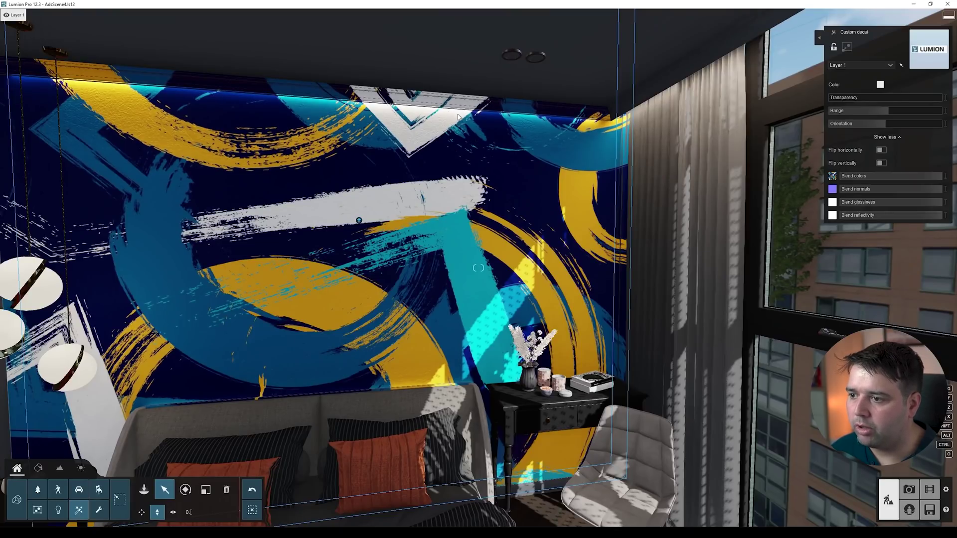
right_drag(387, 99, 359, 88)
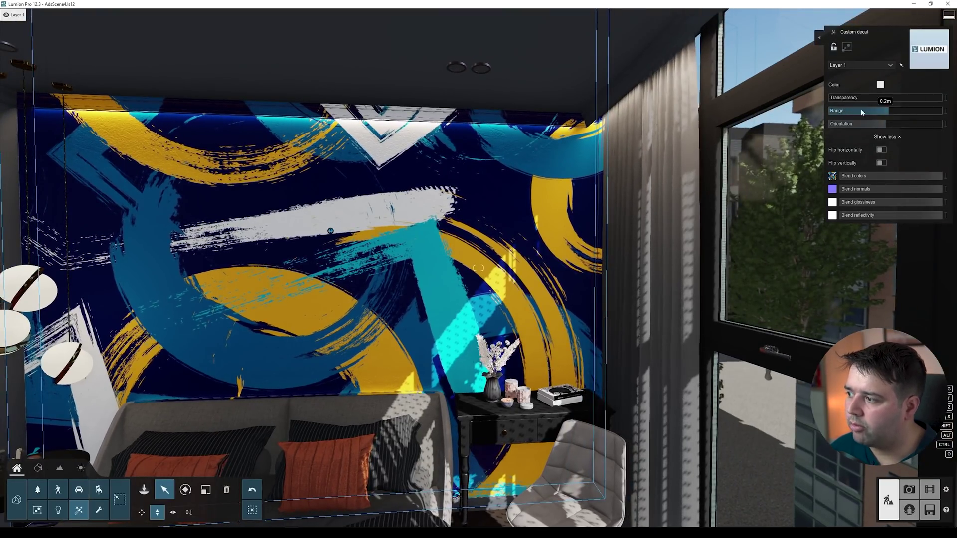
drag(881, 112, 828, 119)
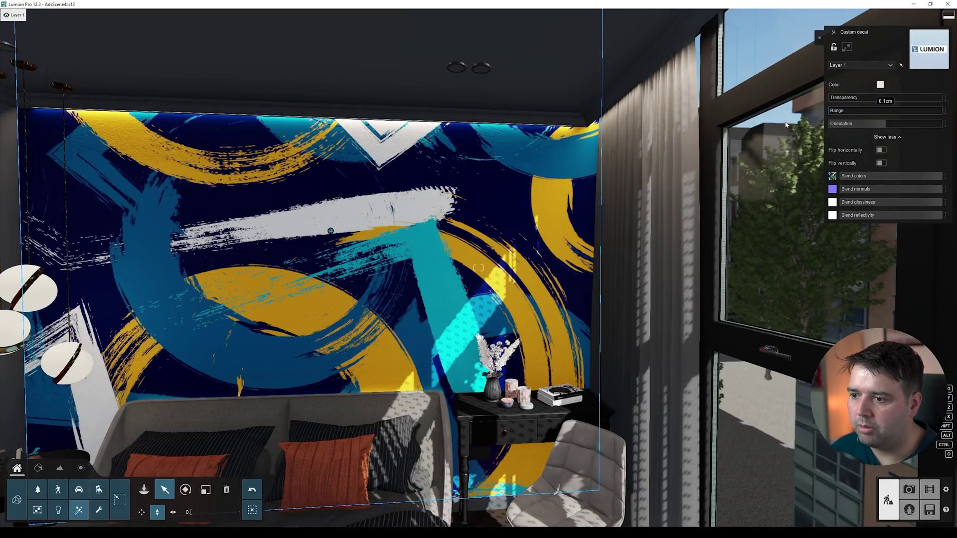
scroll(622, 249, down, 3)
right_drag(588, 257, 556, 260)
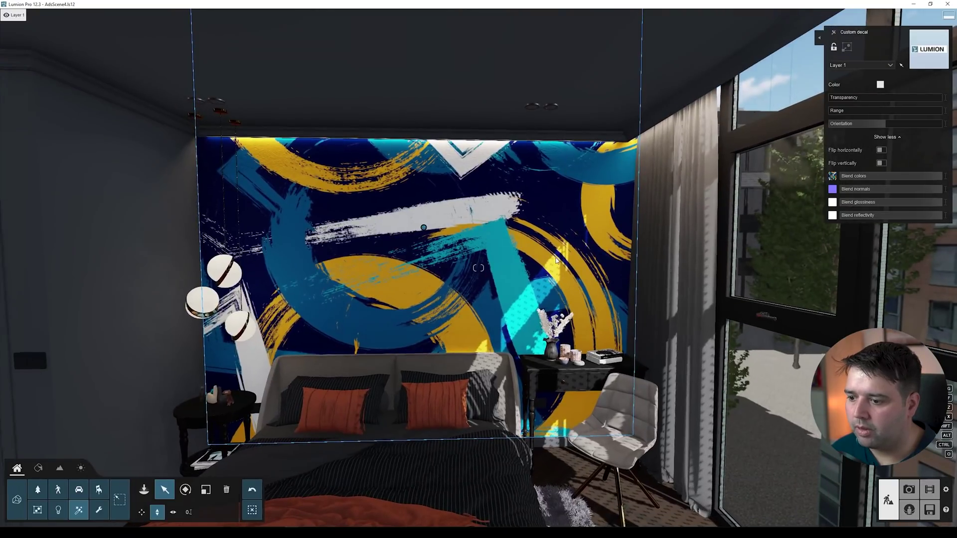
Step: Examine the decal's surface relief and reflections up close from an oblique angle near the pendant lamps
key(w)
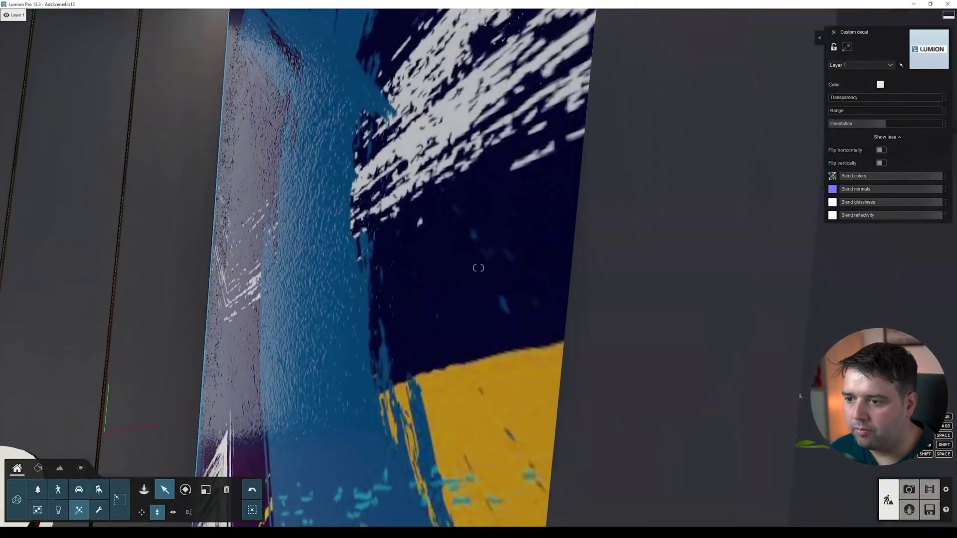
key(s)
key(s)
key(d)
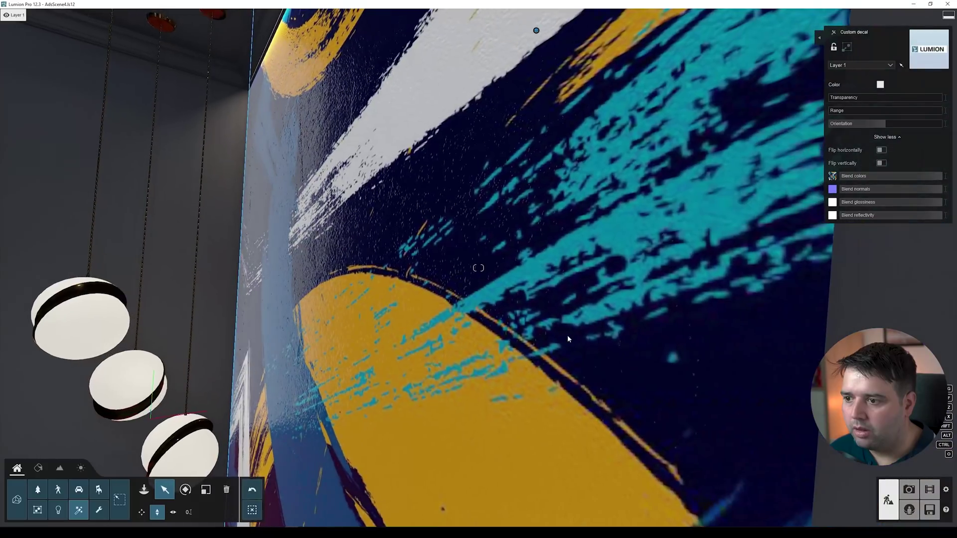
key(a)
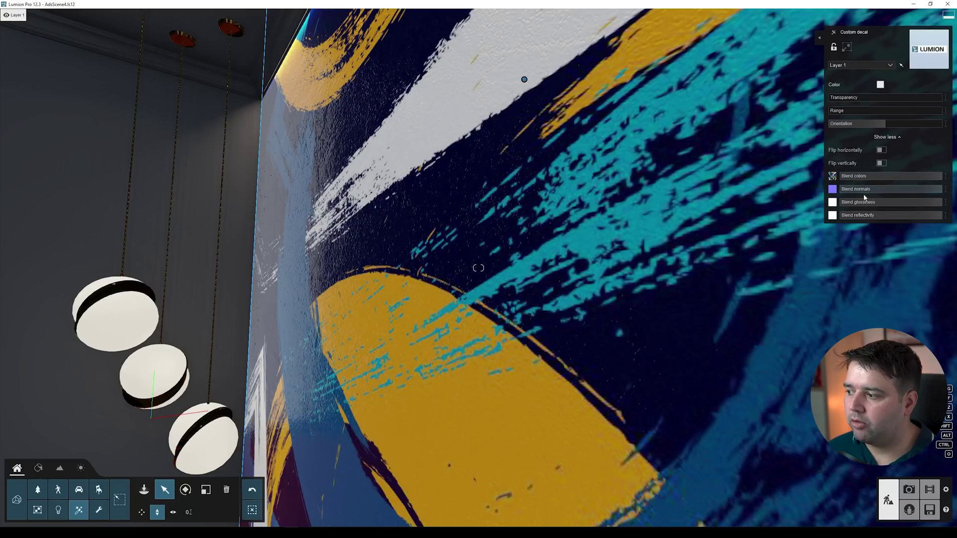
Step: Lower the wall decal's glossiness blend to roughly three quarters and check the reflections from further back
drag(913, 202, 866, 221)
click(929, 205)
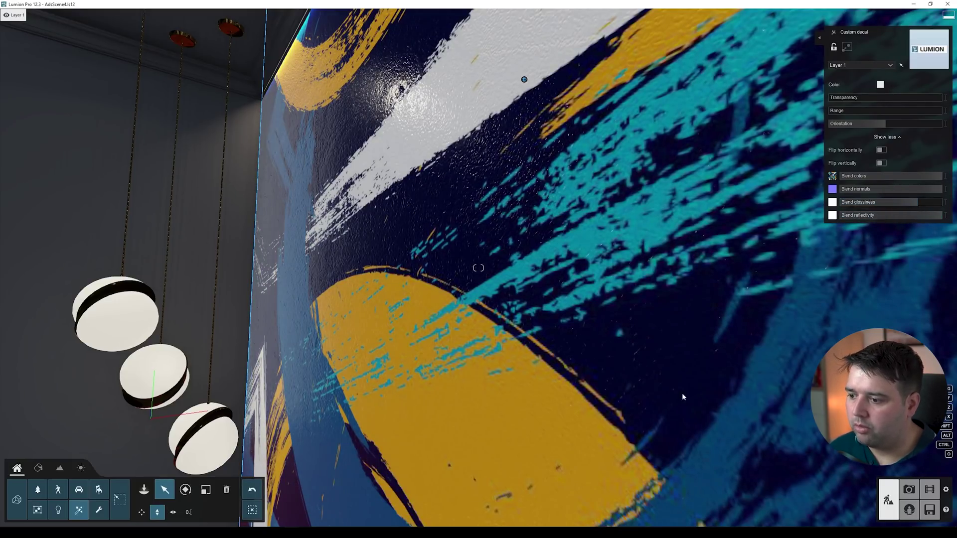
key(s)
right_drag(655, 367, 543, 332)
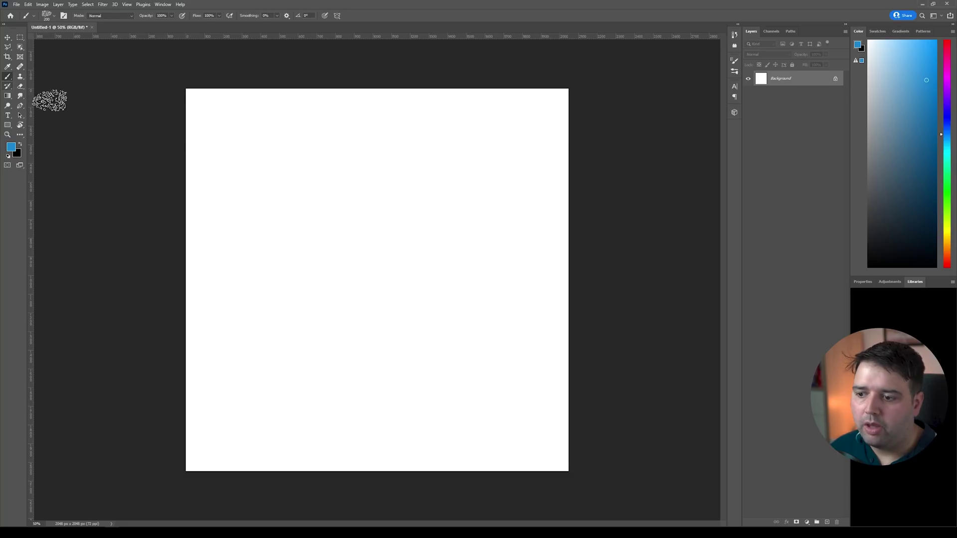
Step: In Photoshop, choose the Atlas 2 brush and add a new empty layer above the white background
right_click(339, 249)
click(499, 381)
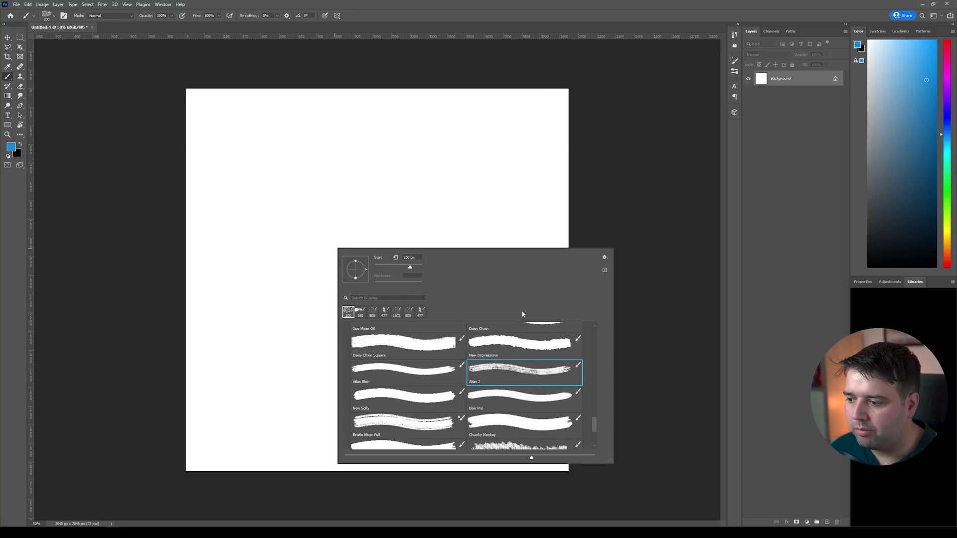
click(570, 20)
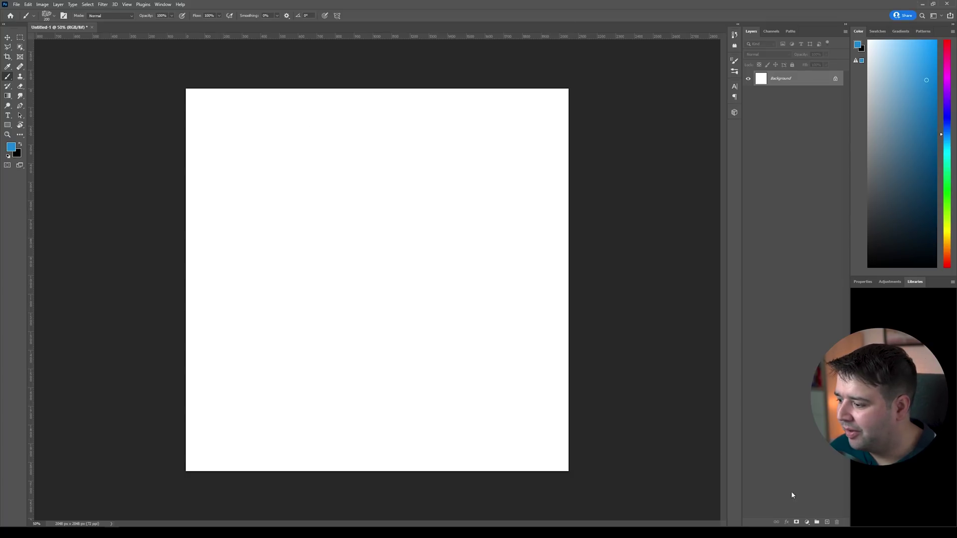
click(828, 523)
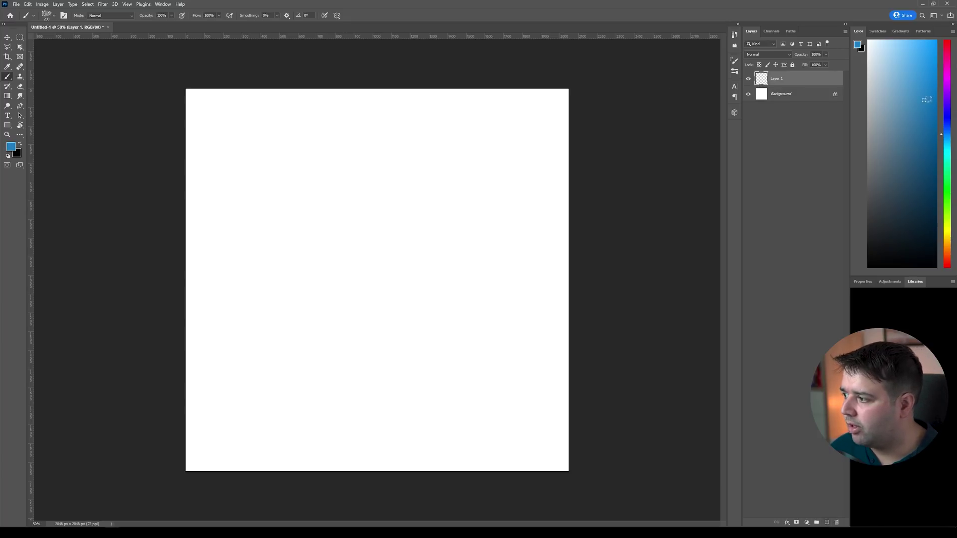
Step: Paint broad purple diagonal brush strokes across the middle of the canvas on the new layer
click(947, 85)
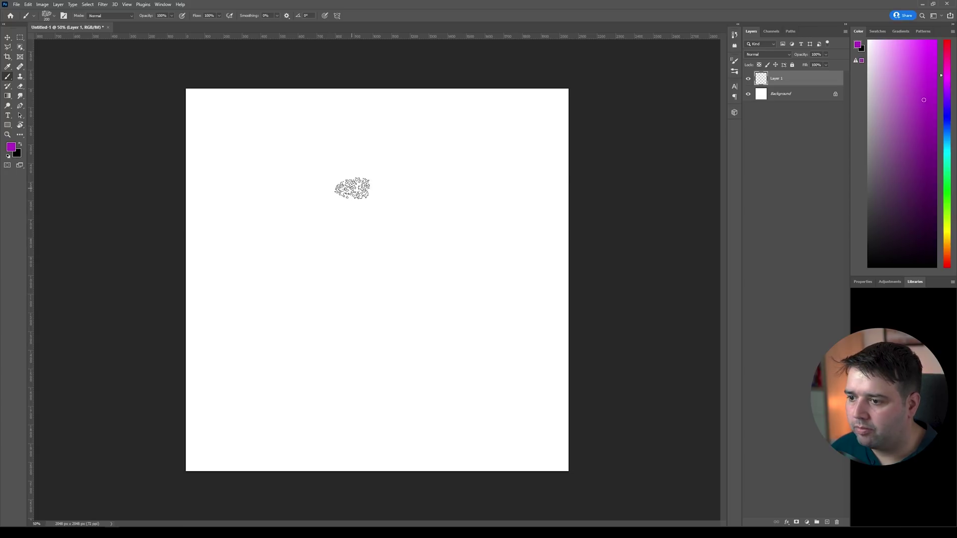
mouse_move(292, 120)
mouse_down()
mouse_move(224, 191)
mouse_move(367, 239)
mouse_move(487, 241)
mouse_move(373, 399)
mouse_up()
mouse_move(487, 368)
mouse_down()
mouse_move(495, 418)
mouse_move(260, 380)
mouse_move(279, 330)
mouse_move(421, 272)
mouse_up()
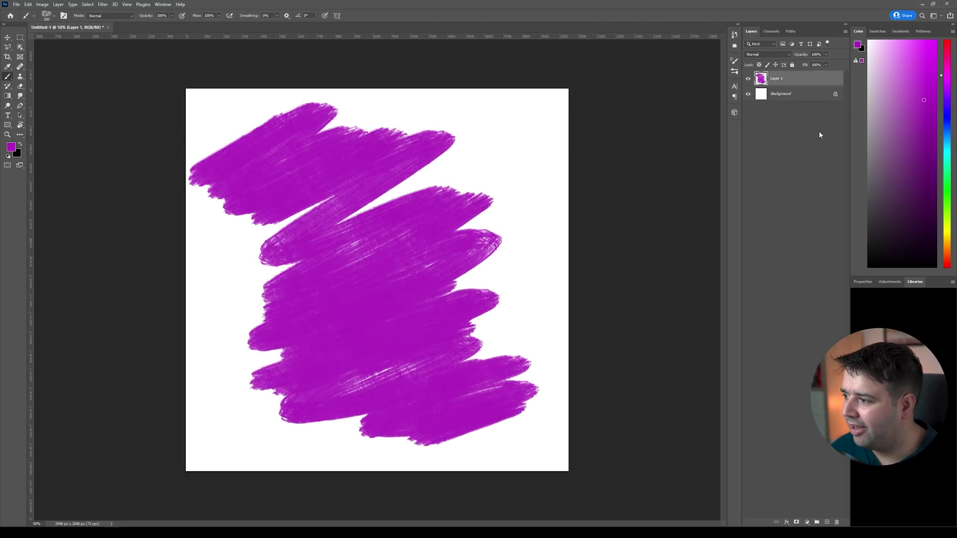
Step: Paint teal strokes around the purple area, along both sides and the upper and lower edges of the artwork
drag(946, 118, 946, 146)
mouse_move(503, 122)
mouse_down()
mouse_move(343, 217)
mouse_move(366, 206)
mouse_move(498, 202)
mouse_move(508, 246)
mouse_move(493, 408)
mouse_move(463, 406)
mouse_up()
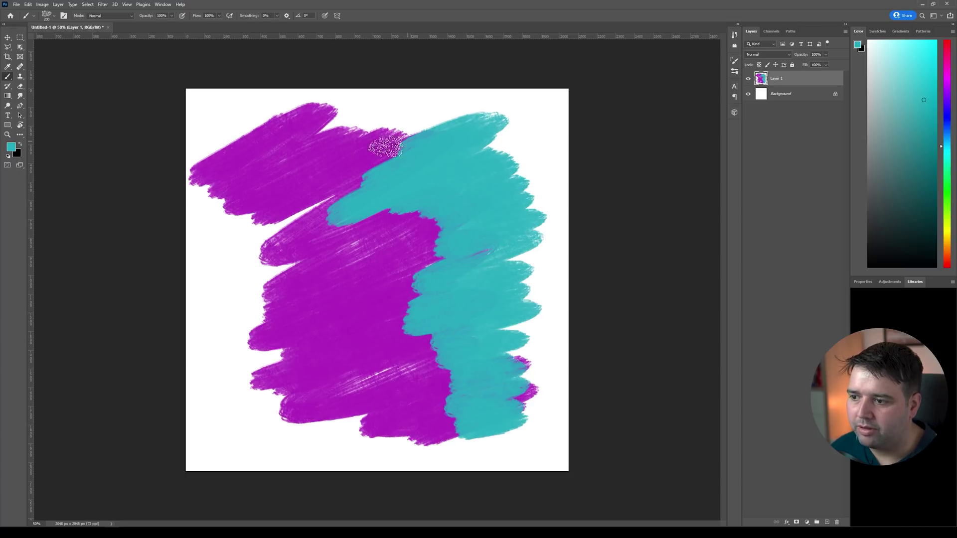
drag(386, 145, 319, 127)
mouse_move(205, 211)
mouse_down()
mouse_move(213, 249)
mouse_move(293, 259)
mouse_move(253, 311)
mouse_move(247, 389)
mouse_move(315, 438)
mouse_move(450, 451)
mouse_move(399, 464)
mouse_up()
Step: Mix a bright yellow and paint zigzag strokes down the centre of the artwork
drag(940, 172, 948, 231)
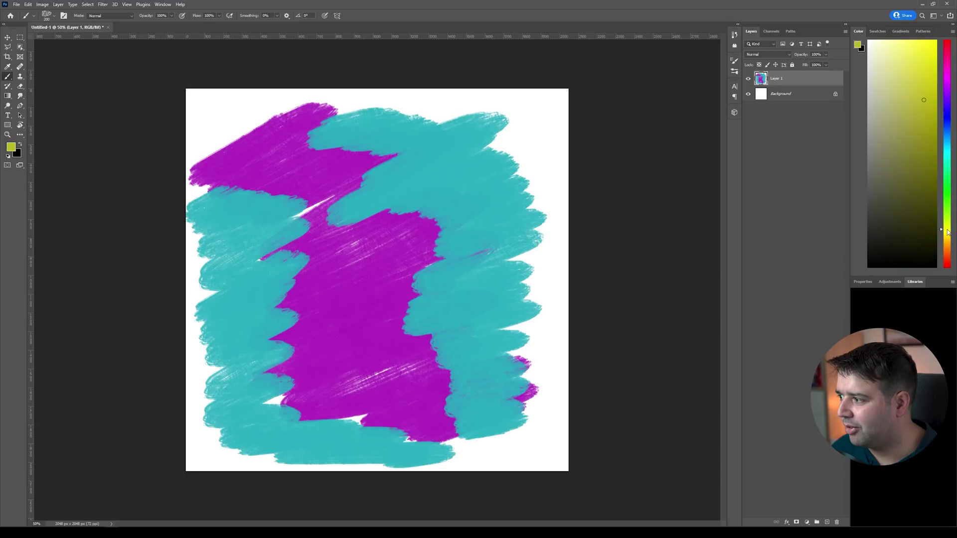
drag(924, 99, 923, 80)
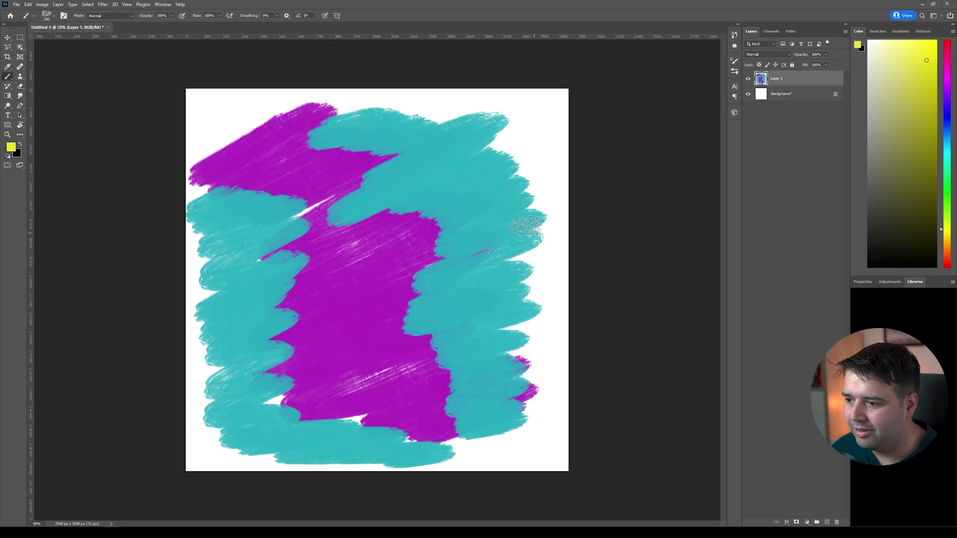
mouse_move(349, 197)
mouse_down()
mouse_move(398, 165)
mouse_move(388, 264)
mouse_move(279, 349)
mouse_move(323, 403)
mouse_move(466, 371)
mouse_up()
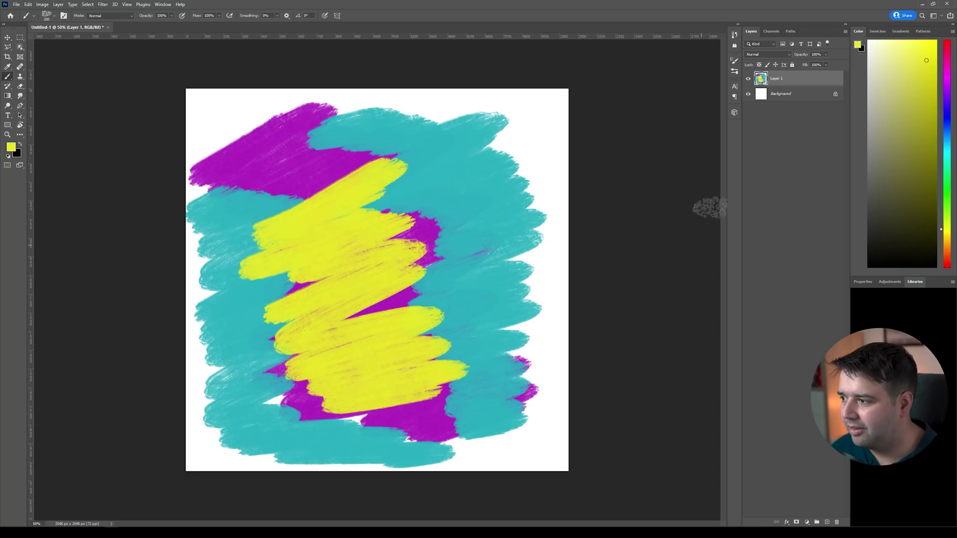
Step: Select the Pollock splatter brush and scatter yellow paint drops over the artwork
right_click(446, 260)
scroll(578, 389, down, 3)
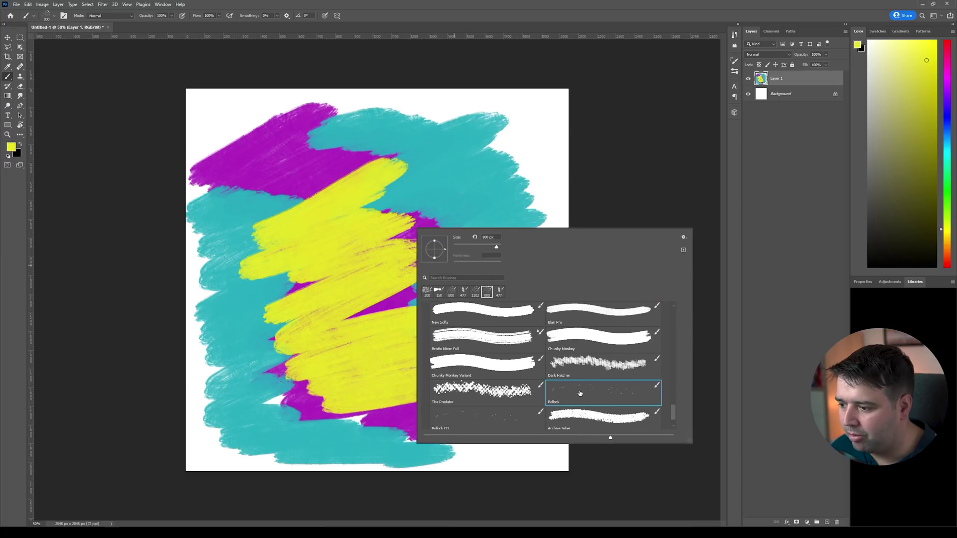
click(578, 390)
right_click(480, 208)
drag(524, 192, 524, 194)
click(379, 188)
click(386, 356)
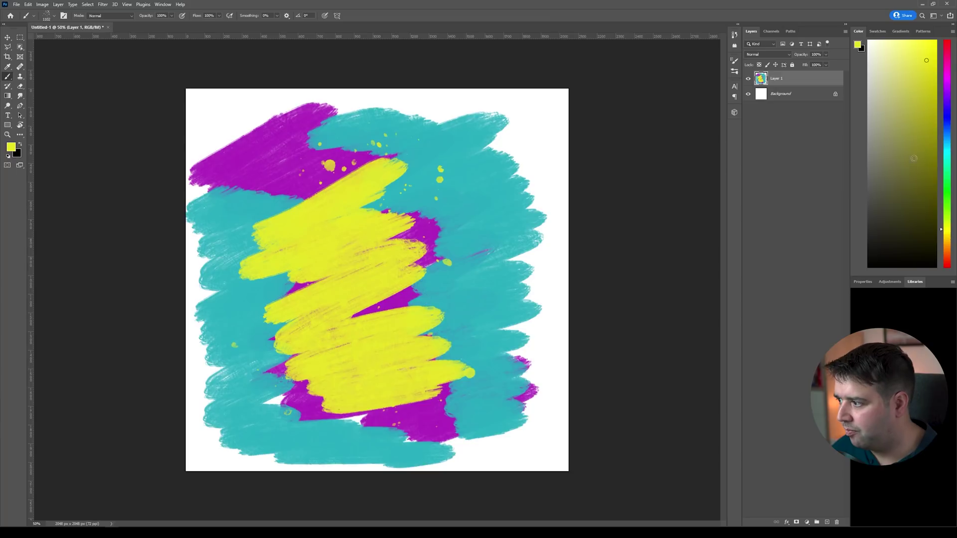
Step: Change the paint colour to cyan and splatter drops over the whole artwork
click(945, 147)
click(563, 344)
click(503, 192)
click(324, 175)
click(363, 379)
click(434, 304)
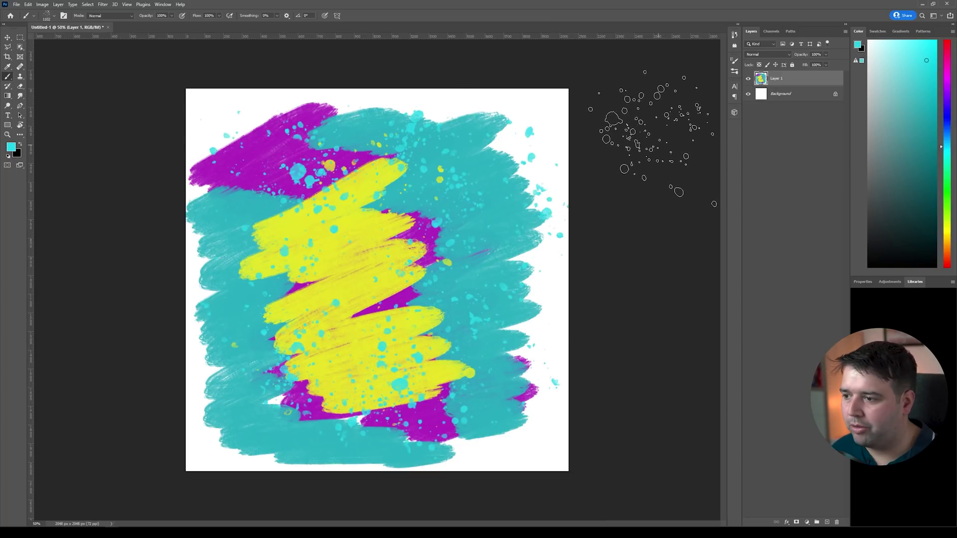
Step: Hide the white background and save a PNG copy of the painting in the Textures folder, overwriting Decal.png
click(748, 95)
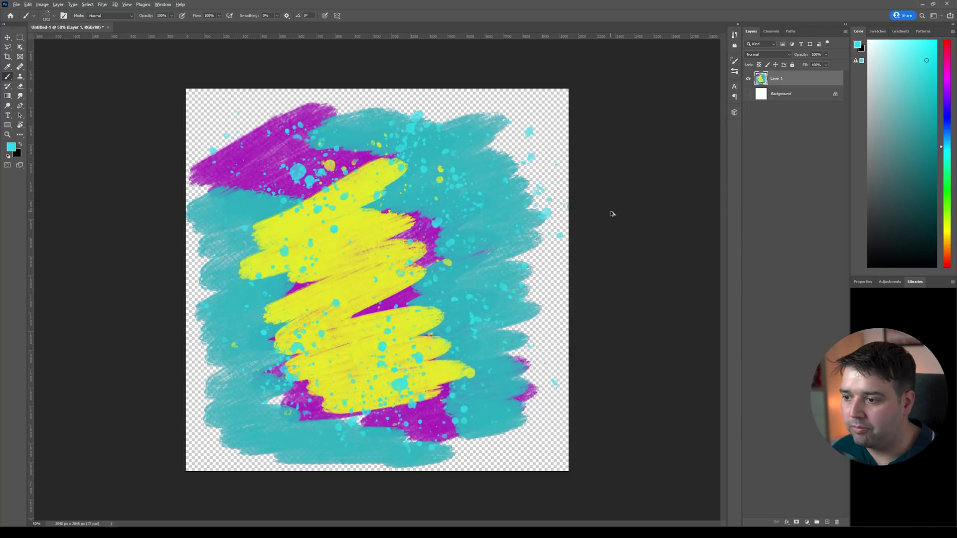
key(ctrl+alt+s)
click(129, 239)
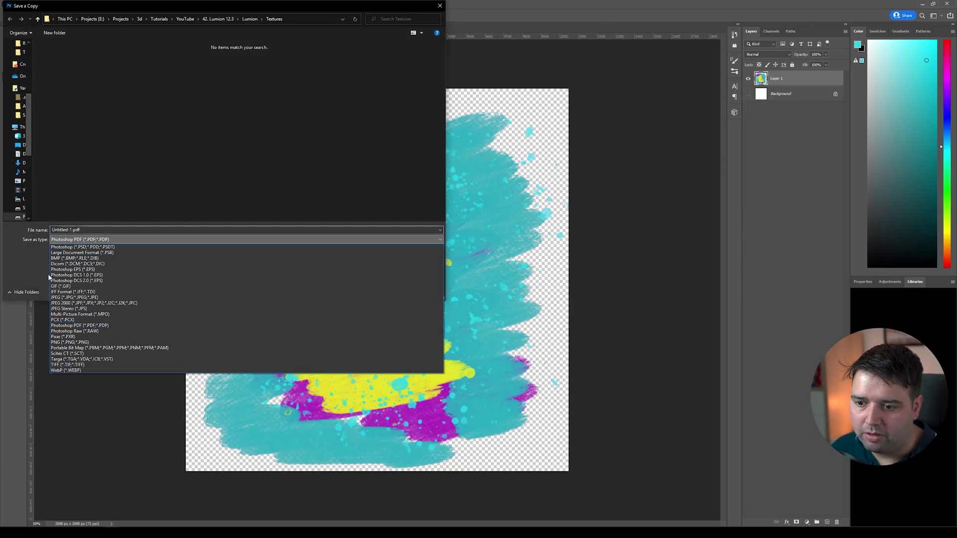
click(73, 342)
double_click(97, 230)
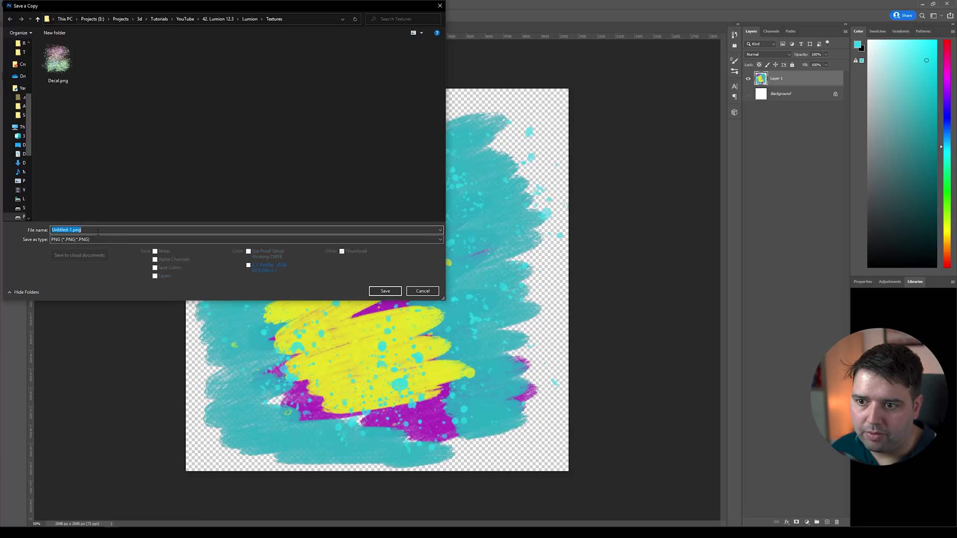
double_click(58, 62)
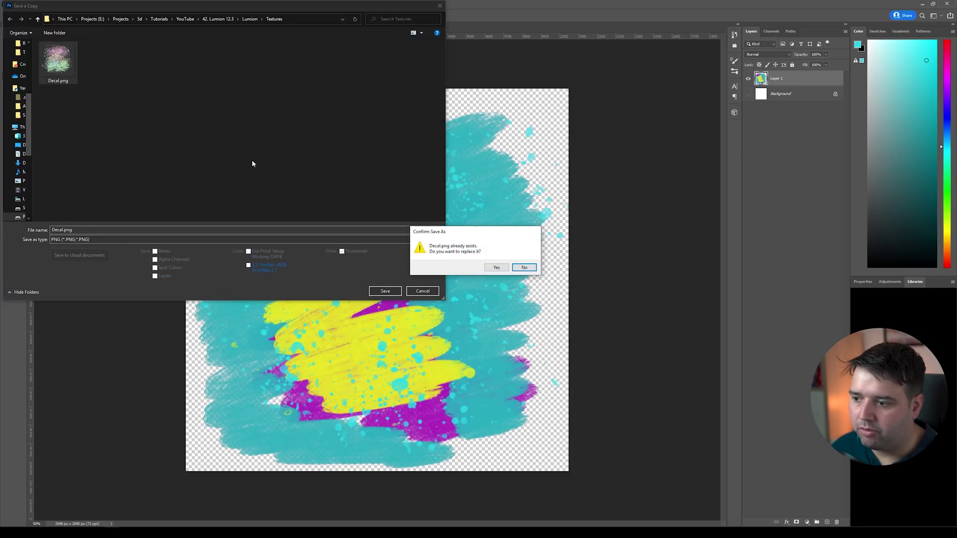
click(495, 267)
click(520, 162)
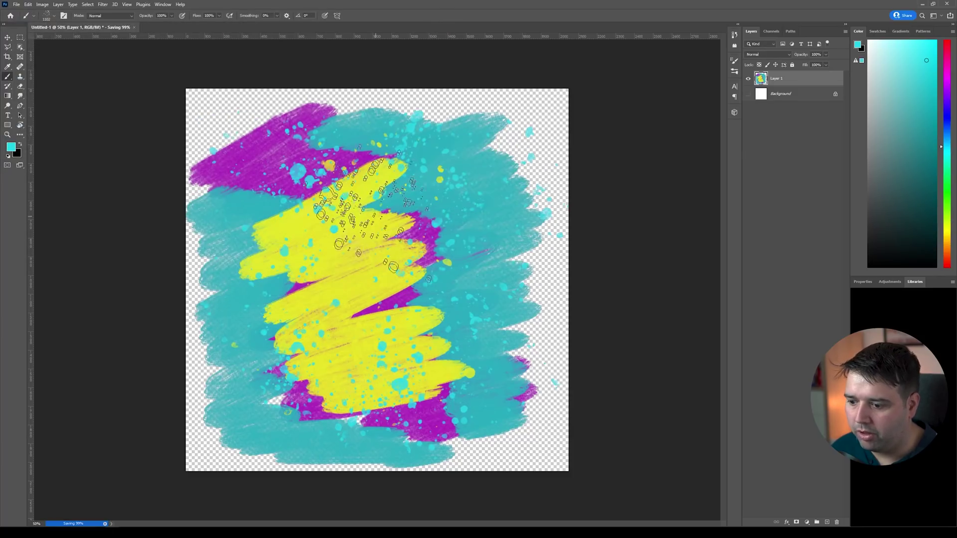
Step: Switch to Lumion and replace the wall decal's colour image with Decal.png
click(319, 532)
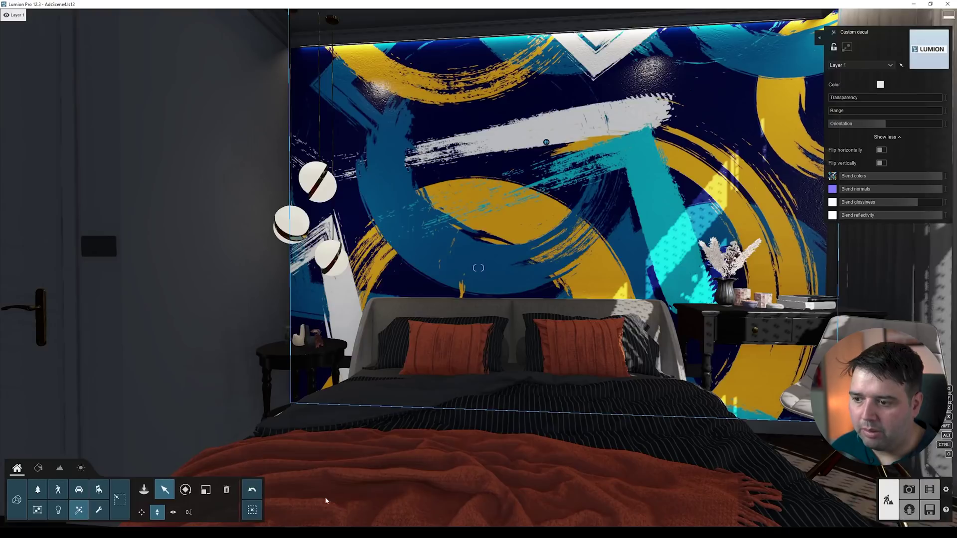
click(37, 468)
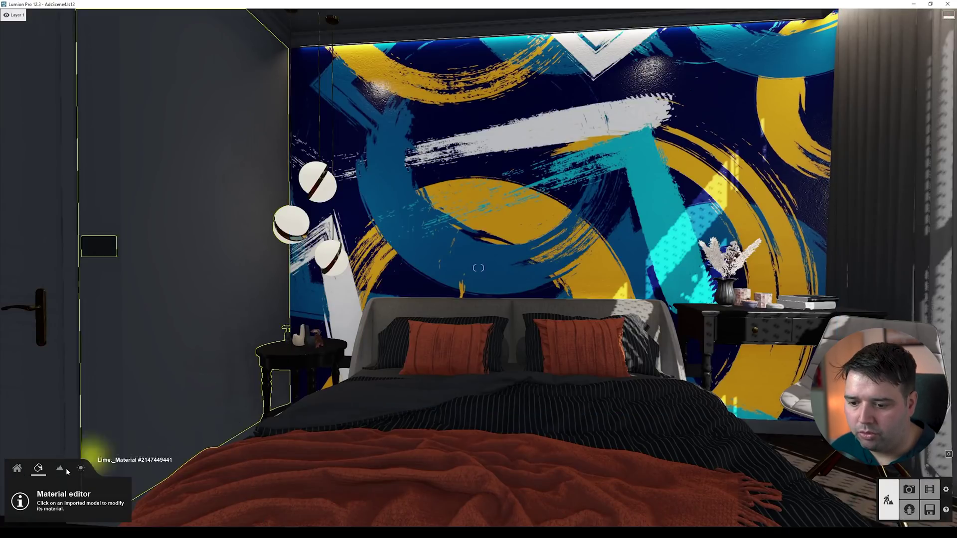
click(18, 471)
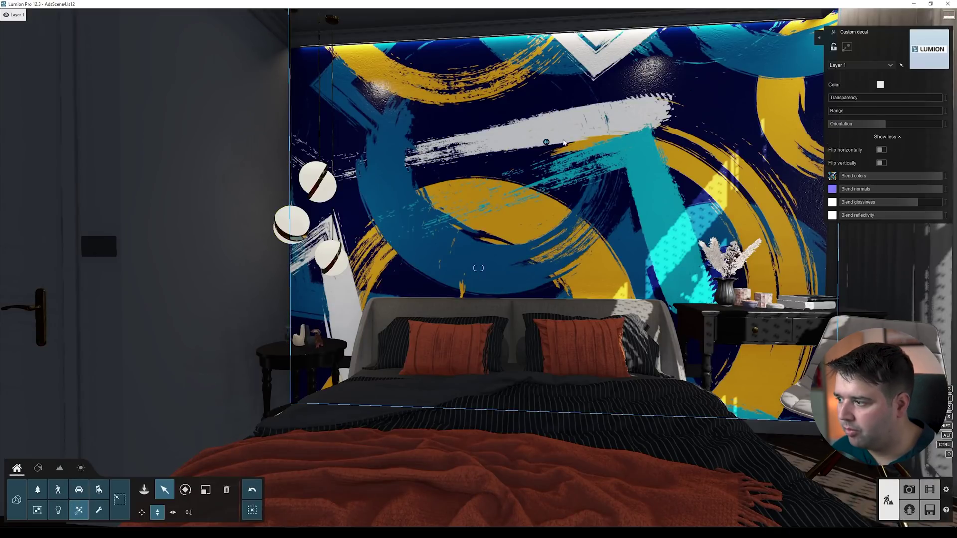
click(832, 176)
double_click(99, 73)
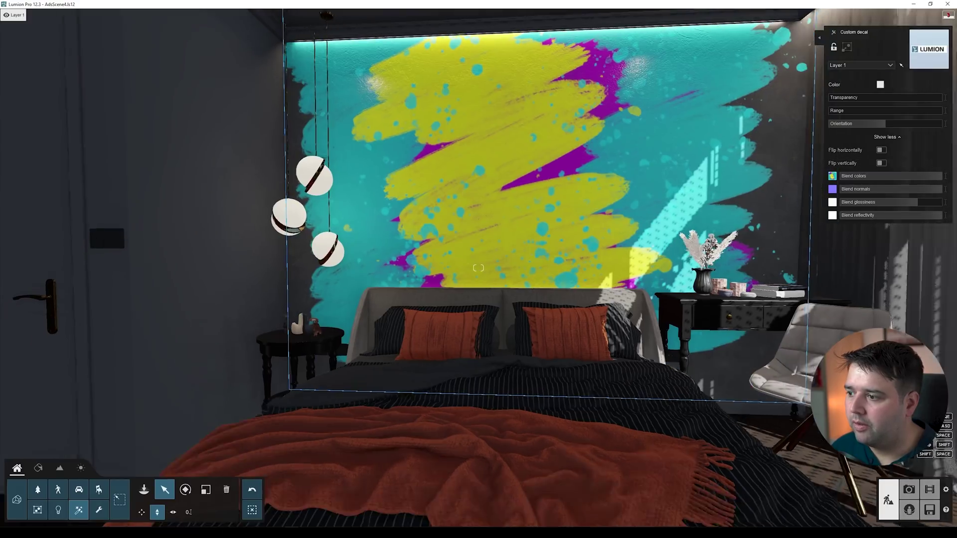
Step: Scale the painted decal down and reposition it on the wall above the headboard
key(s)
key(l)
drag(518, 137, 497, 169)
key(m)
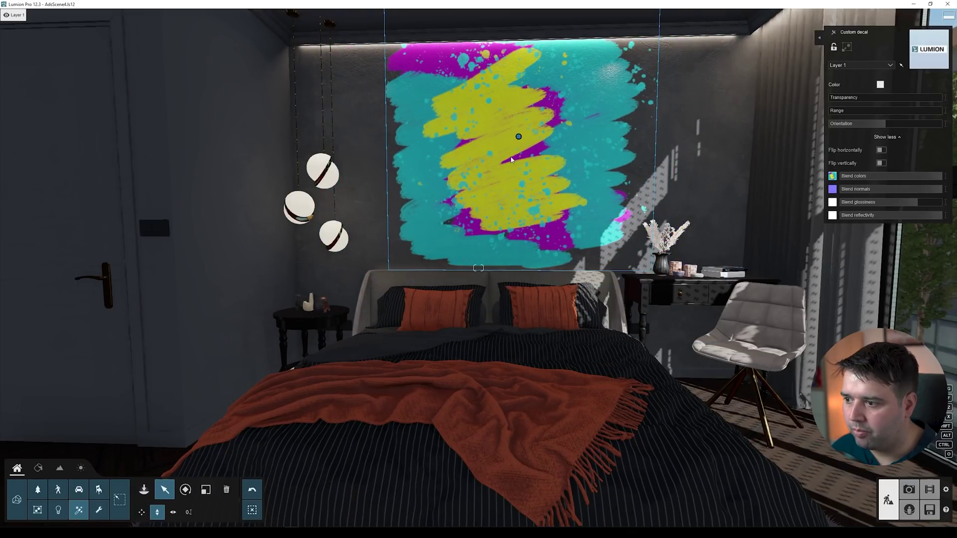
drag(518, 139, 495, 184)
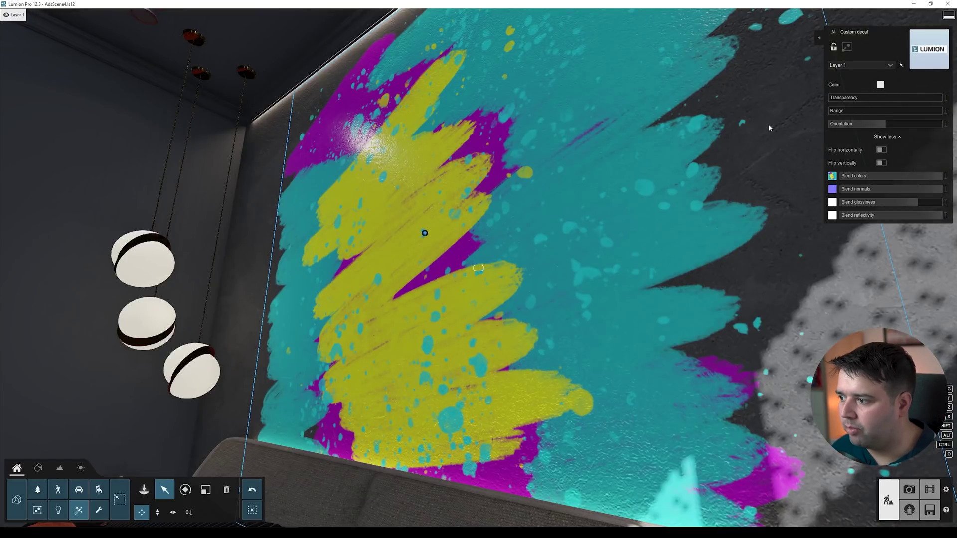
Step: Adjust the painted decal's glossiness blend and check its look on the wall from further back
mouse_move(914, 191)
mouse_move(917, 204)
mouse_down()
mouse_move(877, 204)
mouse_move(910, 218)
mouse_up()
key(s)
right_drag(478, 268, 548, 319)
key(s)
right_drag(670, 226, 640, 225)
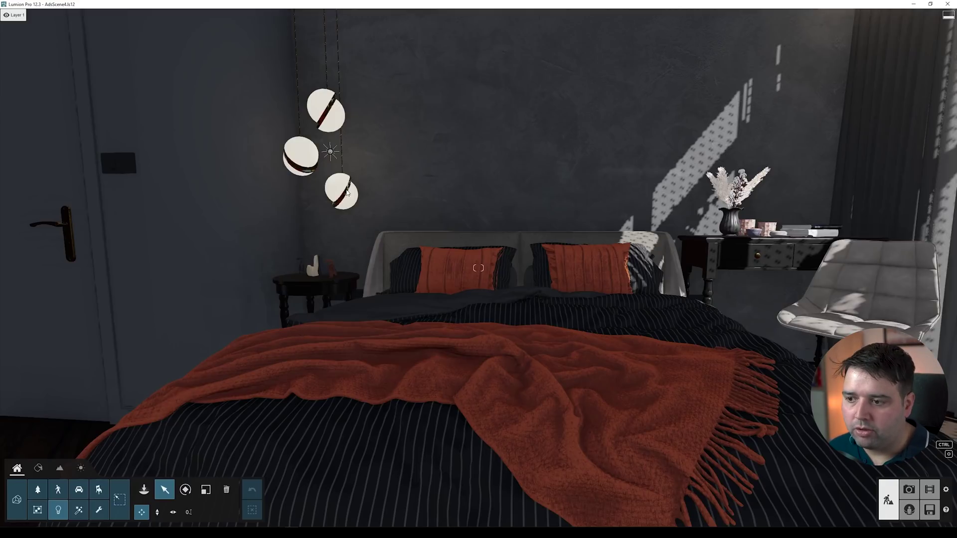
Step: Add a Volumetric Lights effect to photo 5 and enable it for the omni light between the pendant lamps
click(330, 152)
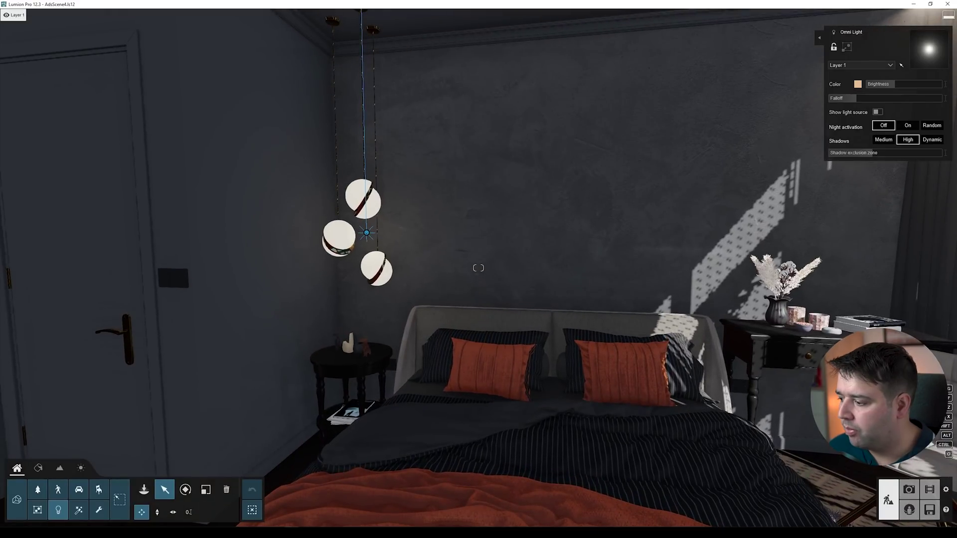
click(908, 490)
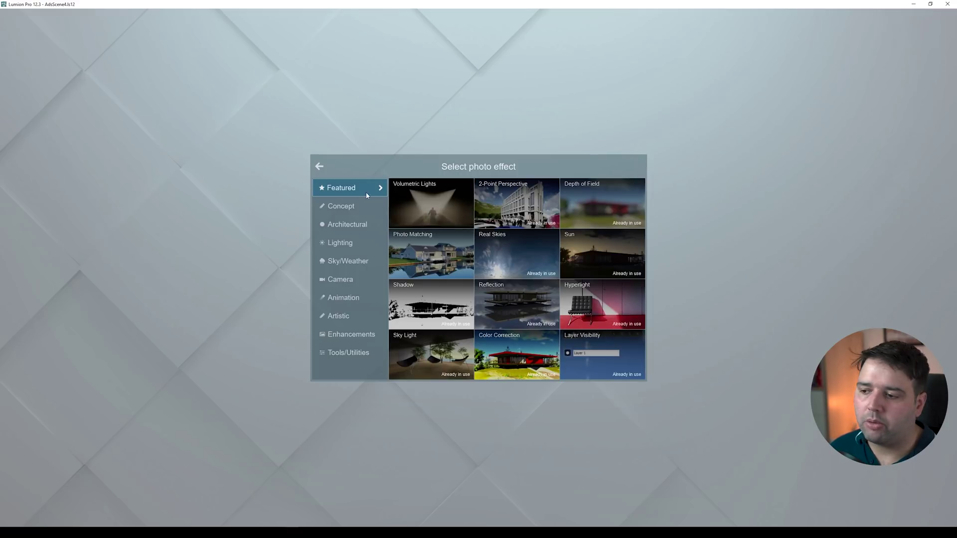
click(430, 203)
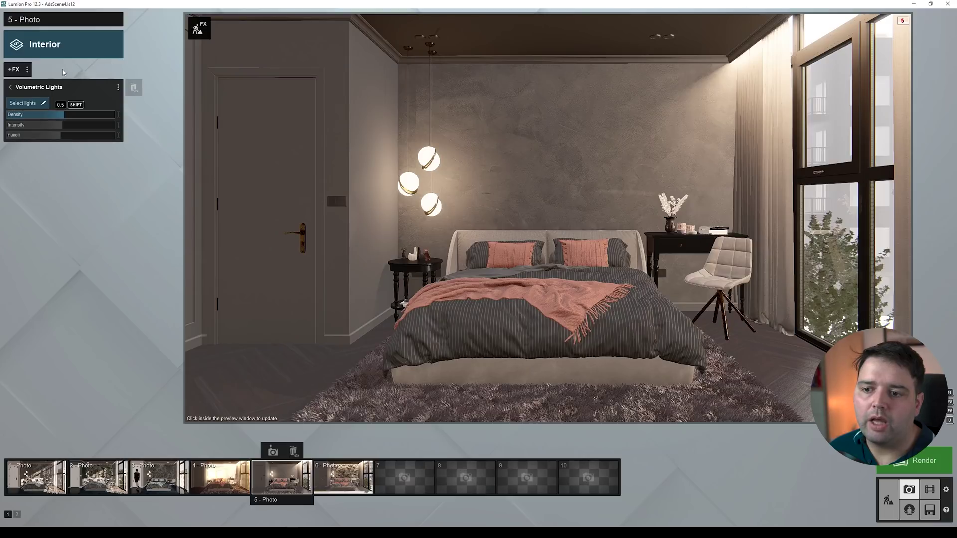
click(45, 104)
click(376, 235)
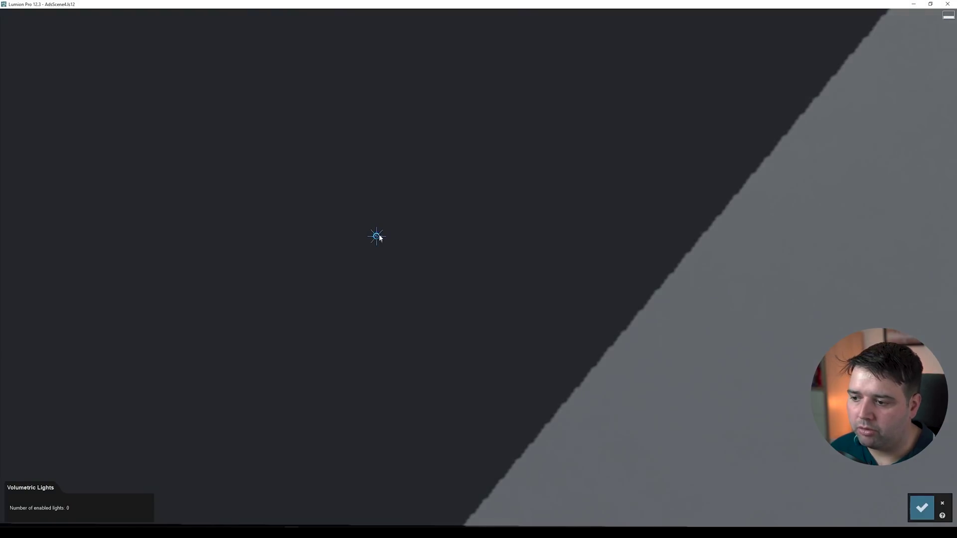
click(921, 507)
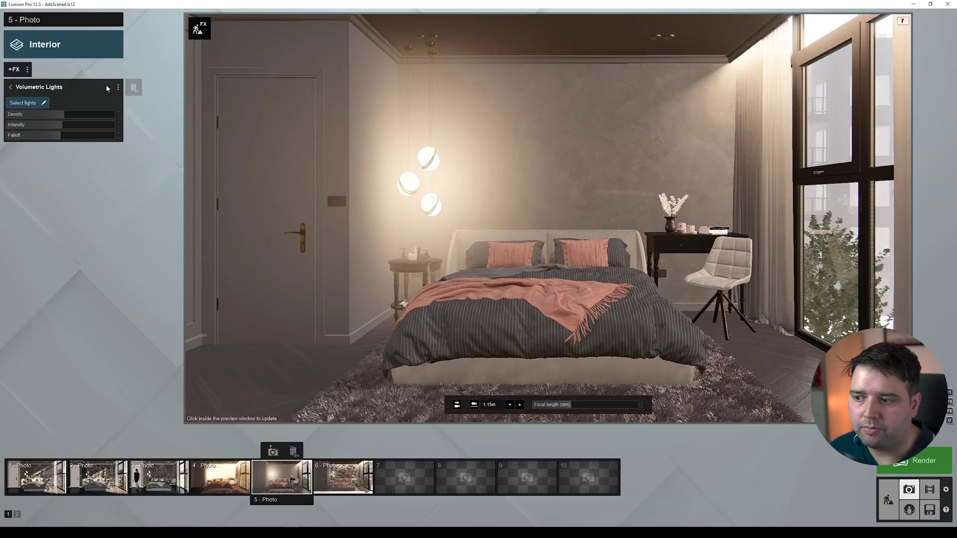
Step: Tune the Volumetric Lights density, intensity and falloff for the pendant lamp glow, trying an intensity of 10.0 along the way
mouse_move(67, 114)
drag(68, 114, 116, 112)
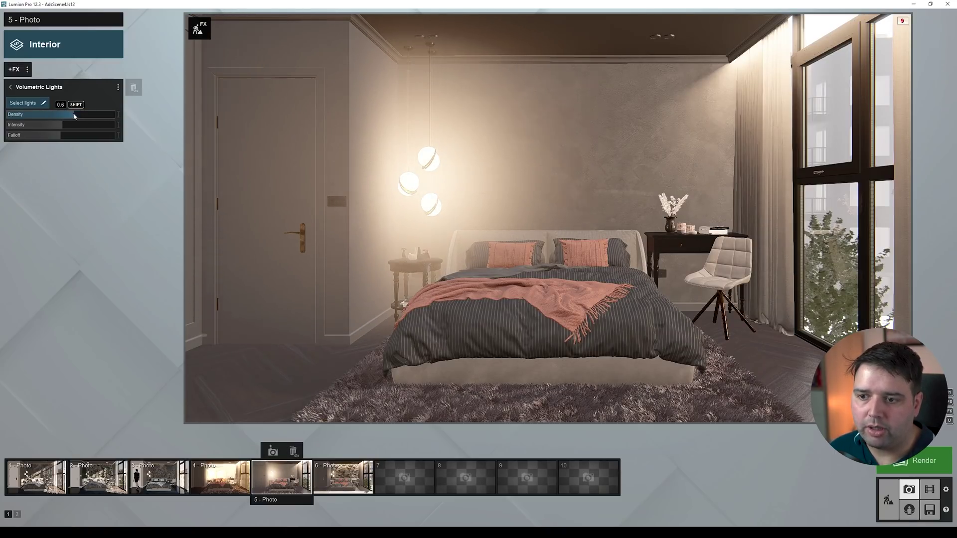
mouse_move(101, 129)
drag(101, 129, 122, 128)
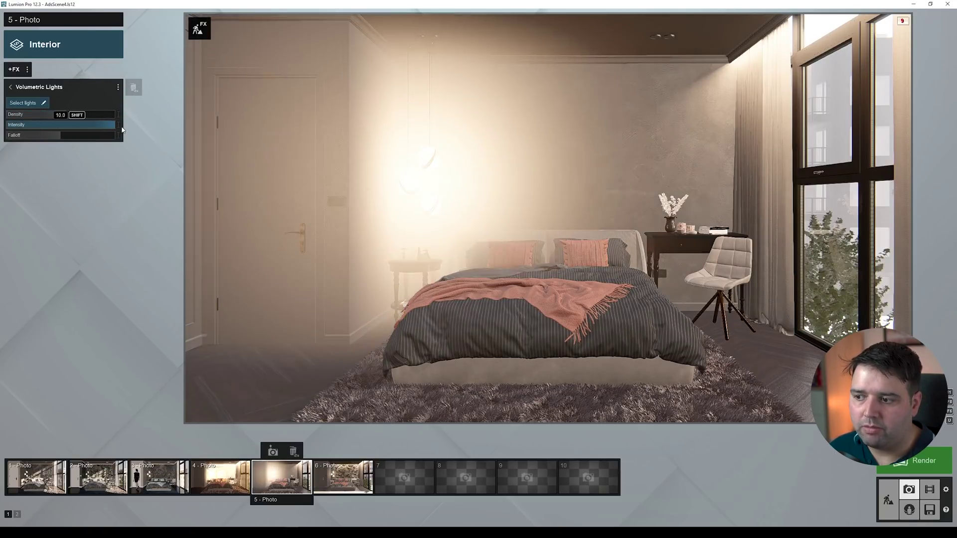
click(69, 128)
mouse_move(64, 138)
mouse_down()
mouse_move(137, 136)
mouse_move(69, 142)
mouse_up()
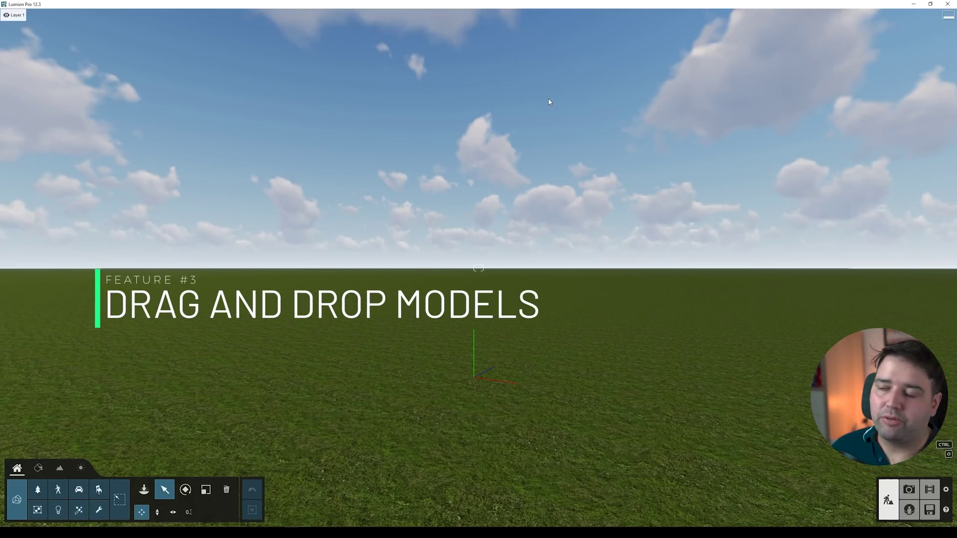
Step: Import Armchair_5_2015__corona.max by dropping the file into the scene, keeping the default model name and category folder
right_drag(549, 101, 550, 124)
mouse_move(956, 92)
mouse_down()
mouse_move(863, 99)
mouse_move(956, 86)
mouse_up()
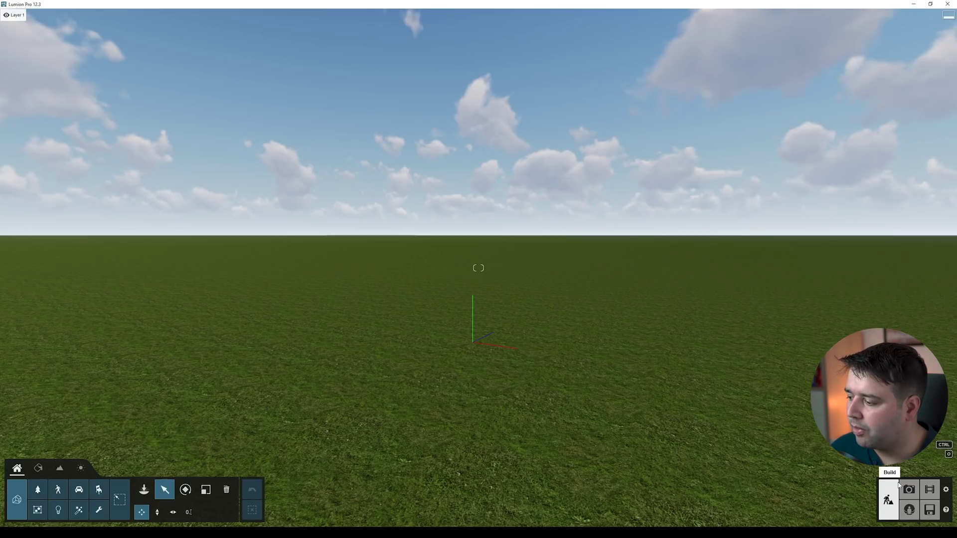
drag(956, 260, 445, 339)
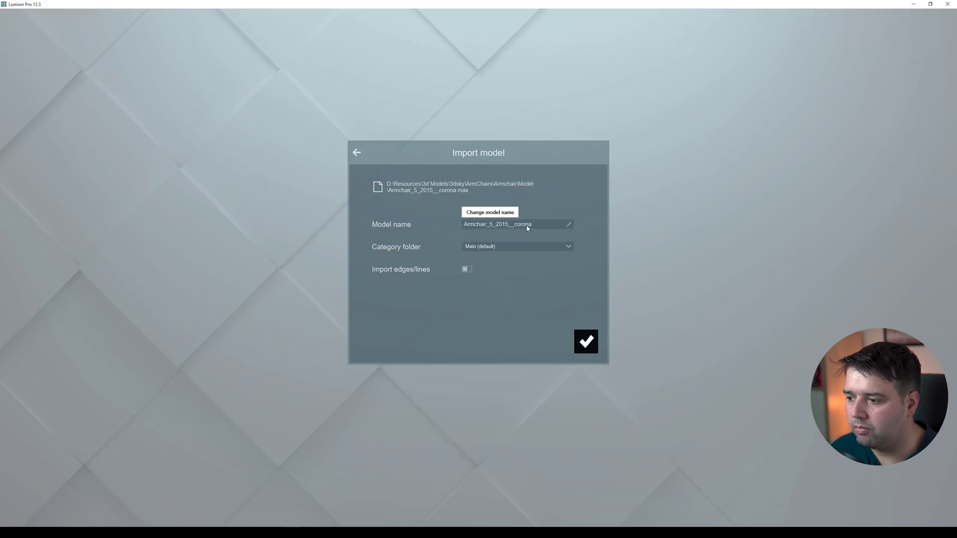
click(587, 340)
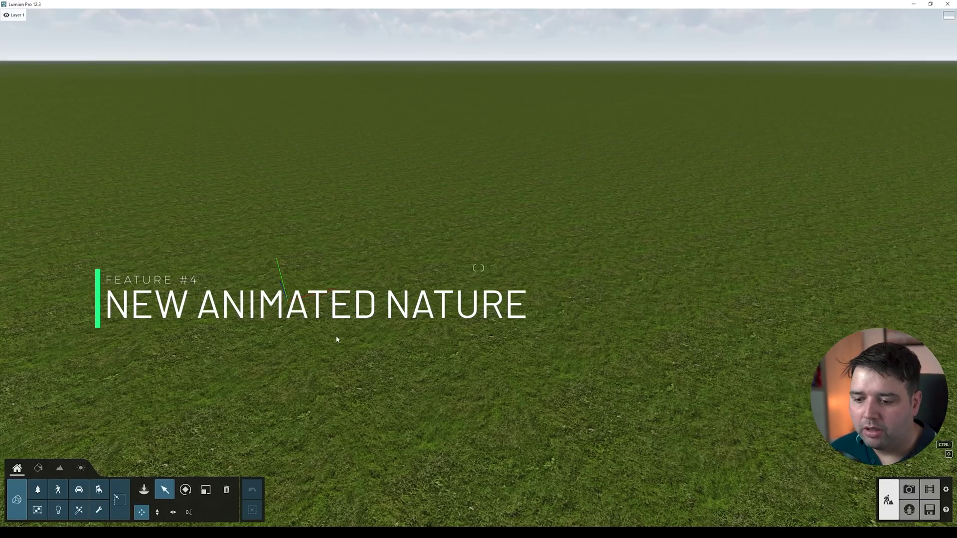
Step: Scatter Bedstraw 001 plants from the Weeds category across the grass around the scene origin
click(38, 488)
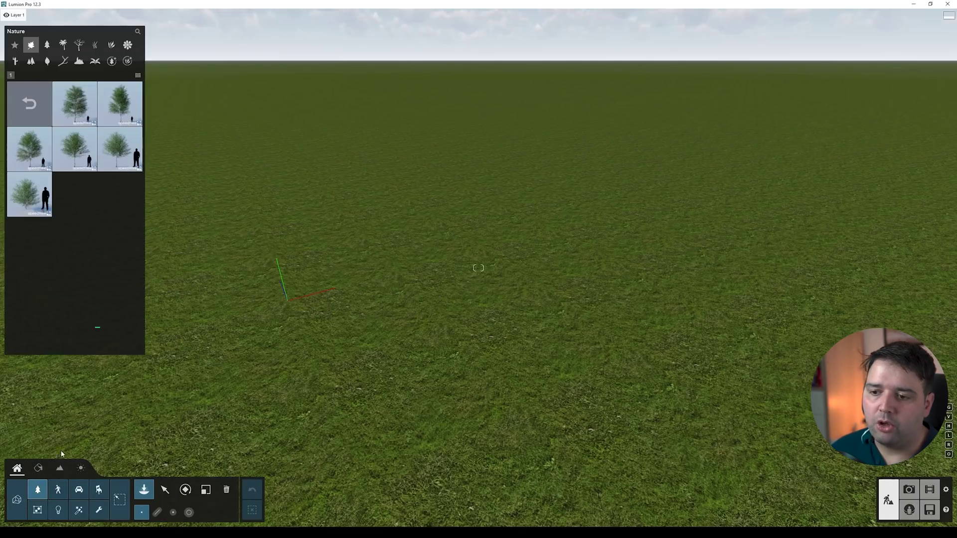
click(95, 61)
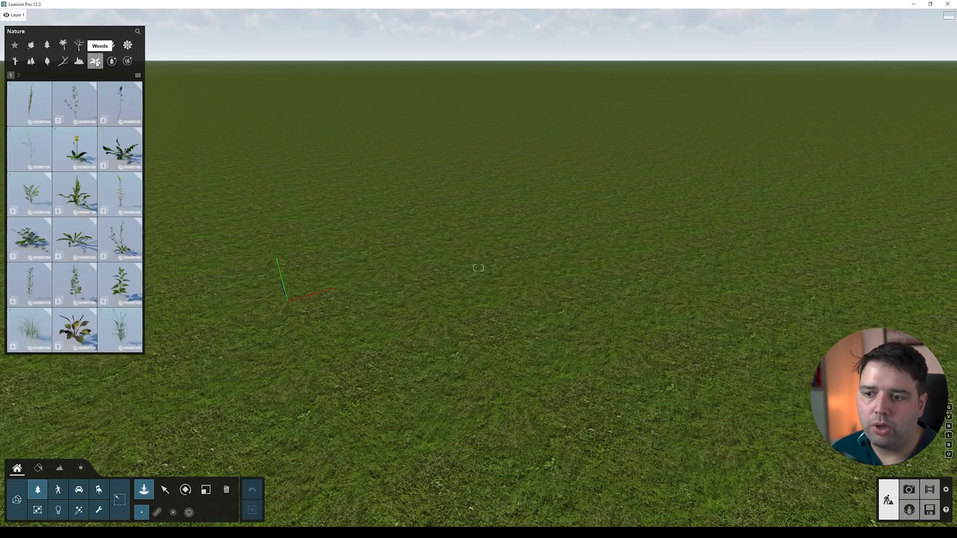
click(84, 107)
click(87, 112)
click(284, 300)
click(397, 316)
click(462, 258)
click(383, 212)
click(215, 253)
click(205, 278)
click(263, 333)
click(363, 320)
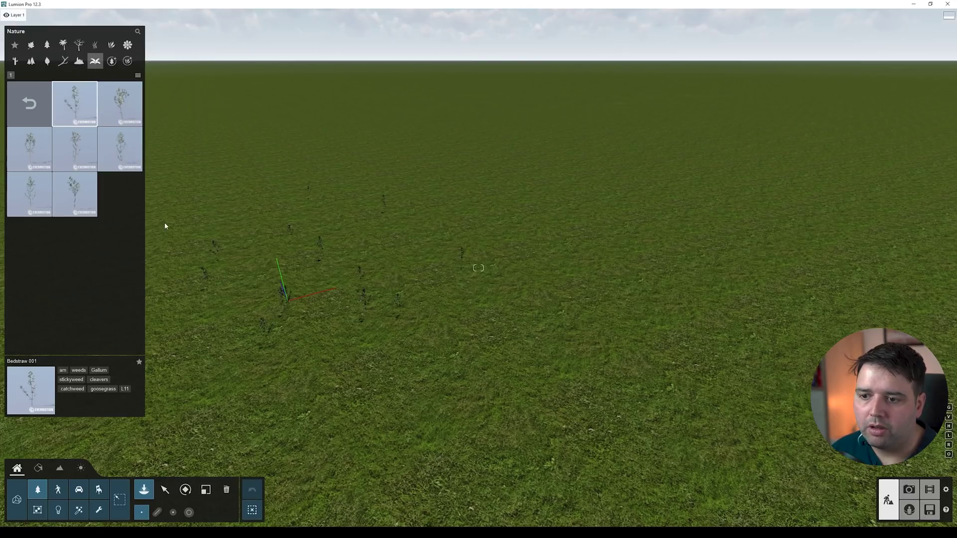
Step: Scatter Mugworts 001 plants among the bedstraw around the scene origin
click(29, 103)
click(83, 217)
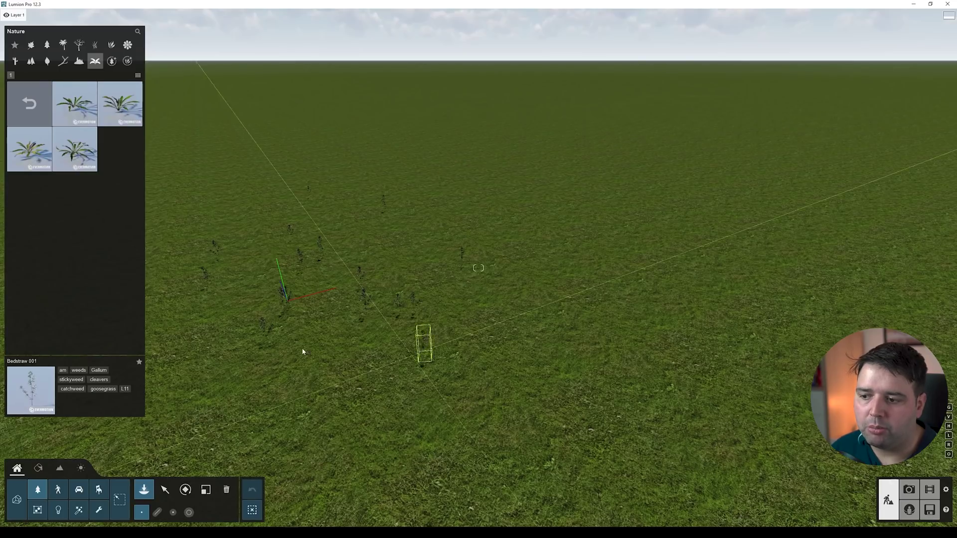
click(28, 103)
click(95, 294)
click(89, 110)
click(382, 304)
click(360, 367)
click(265, 323)
click(264, 275)
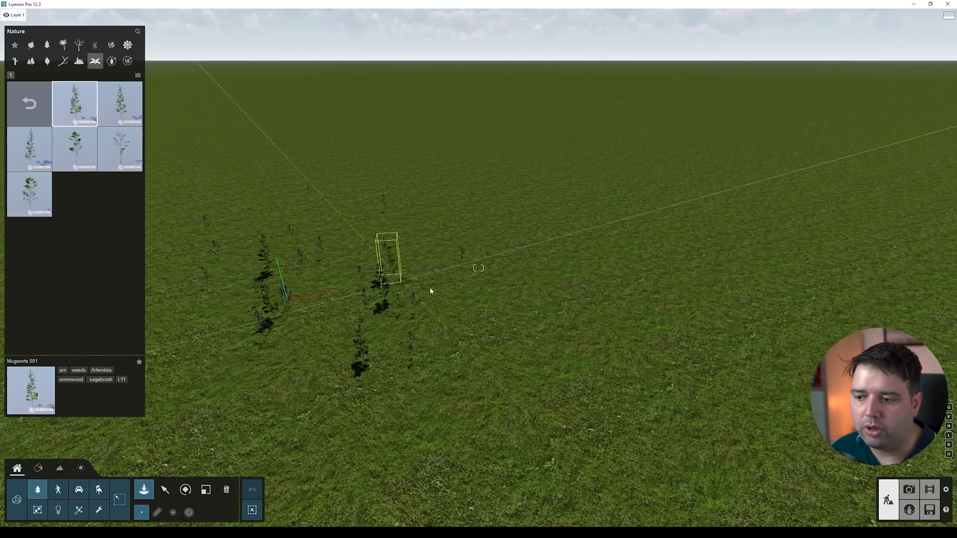
click(418, 292)
click(459, 338)
click(244, 321)
Step: Add several Mugworts 004 plants between the existing weeds
click(74, 148)
click(259, 341)
click(299, 370)
click(314, 317)
click(391, 279)
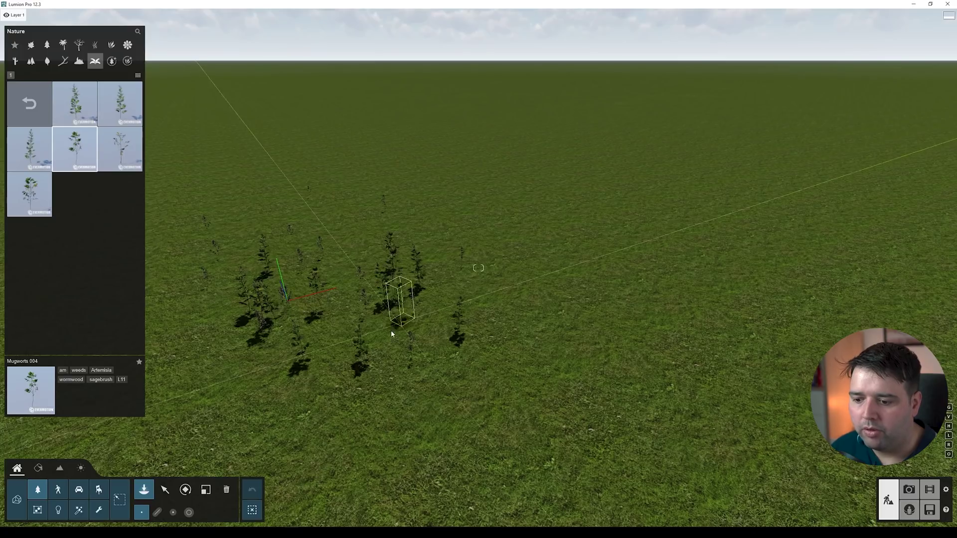
click(390, 333)
Step: Change the sun's direction and height, and inspect the placed weeds up close
click(81, 468)
drag(215, 491, 237, 489)
right_drag(241, 492, 231, 516)
key(w)
key(a)
right_drag(479, 267, 593, 134)
key(s)
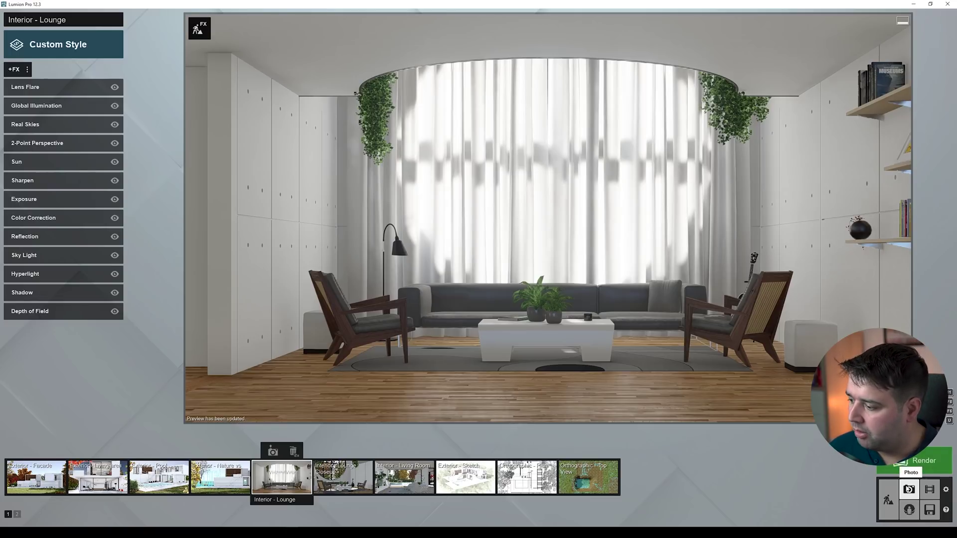
Step: Set the transparency of the lounge curtain's Lime_tulle material to about 0.5, raise its waxiness, and save the material
click(888, 499)
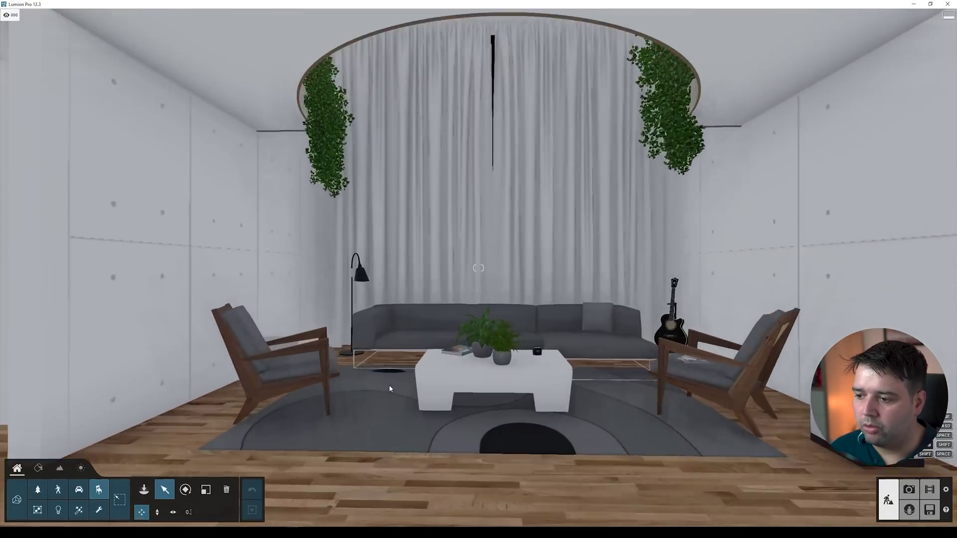
scroll(390, 389, up, 5)
click(38, 467)
click(374, 253)
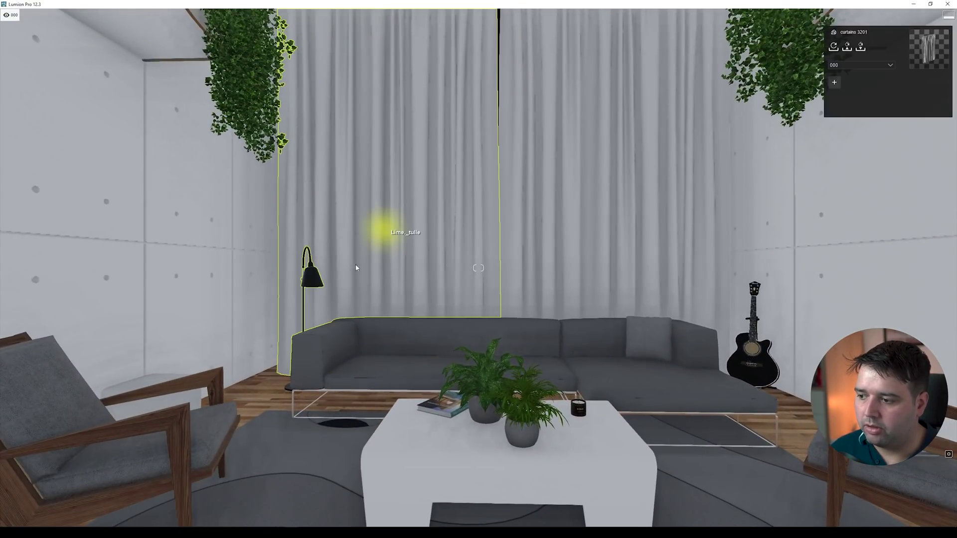
click(47, 159)
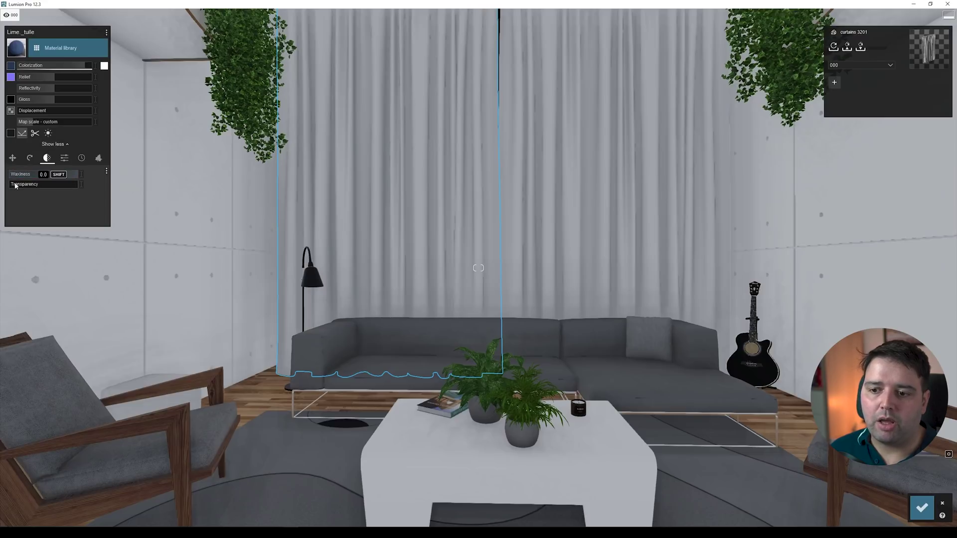
drag(15, 185, 75, 184)
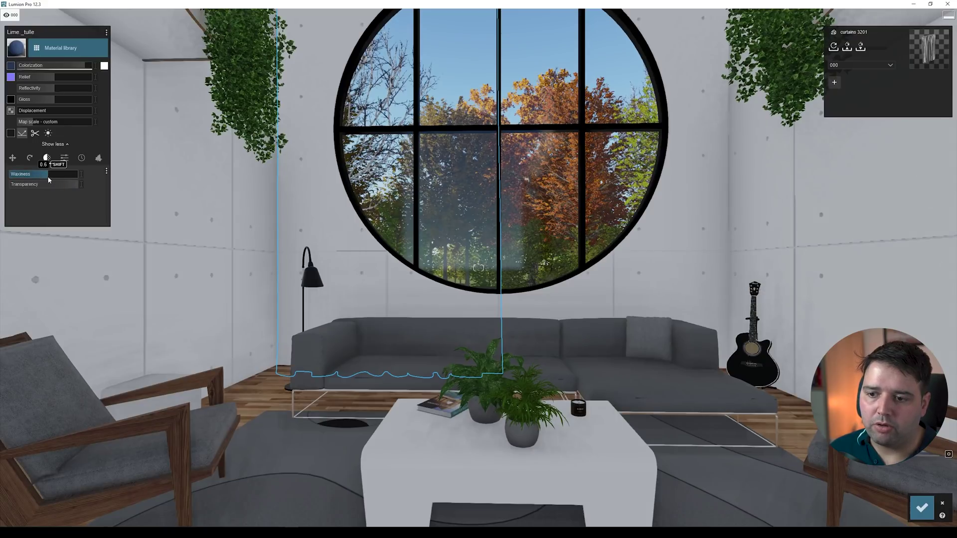
drag(43, 182, 37, 183)
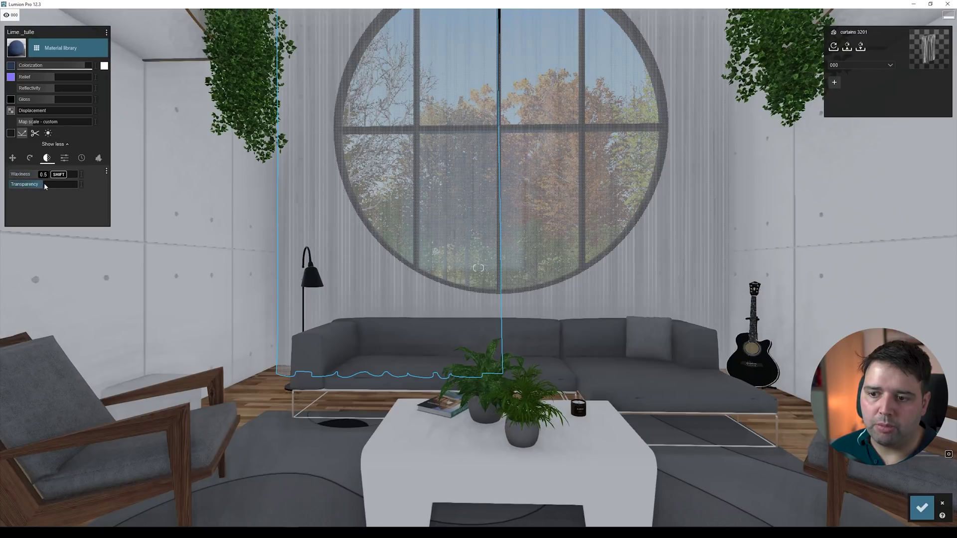
click(921, 507)
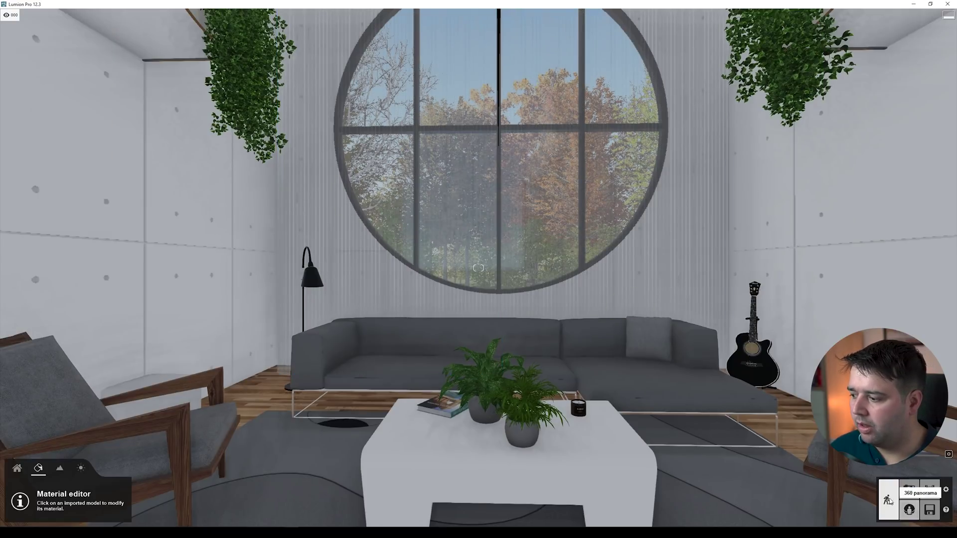
Step: Restore the Interior - Lounge photo camera and render the shot as a 1920x1080 JPG
click(909, 490)
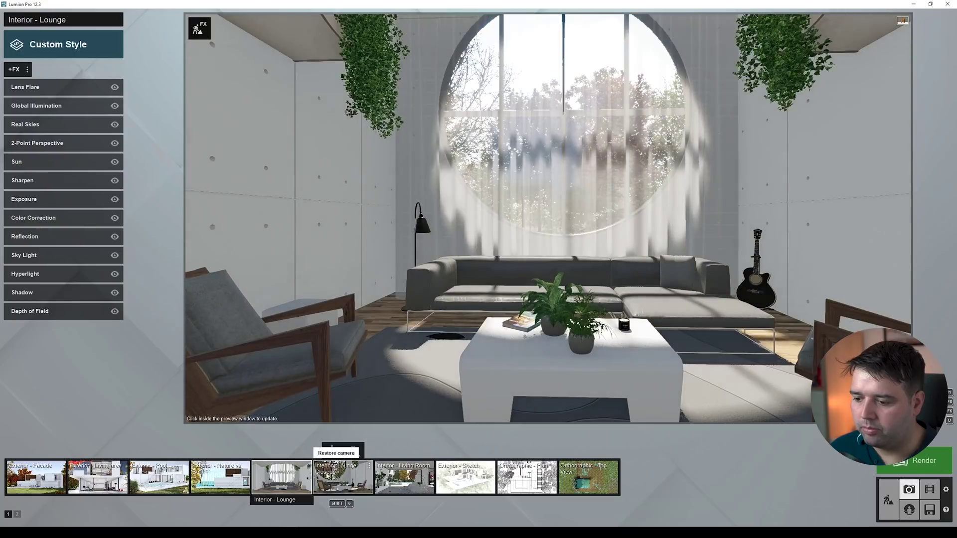
click(281, 476)
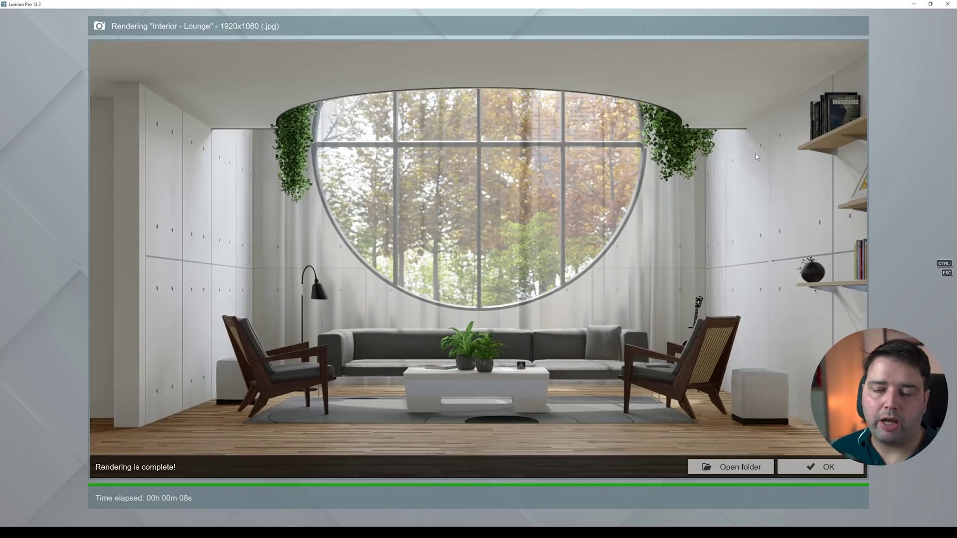
click(841, 465)
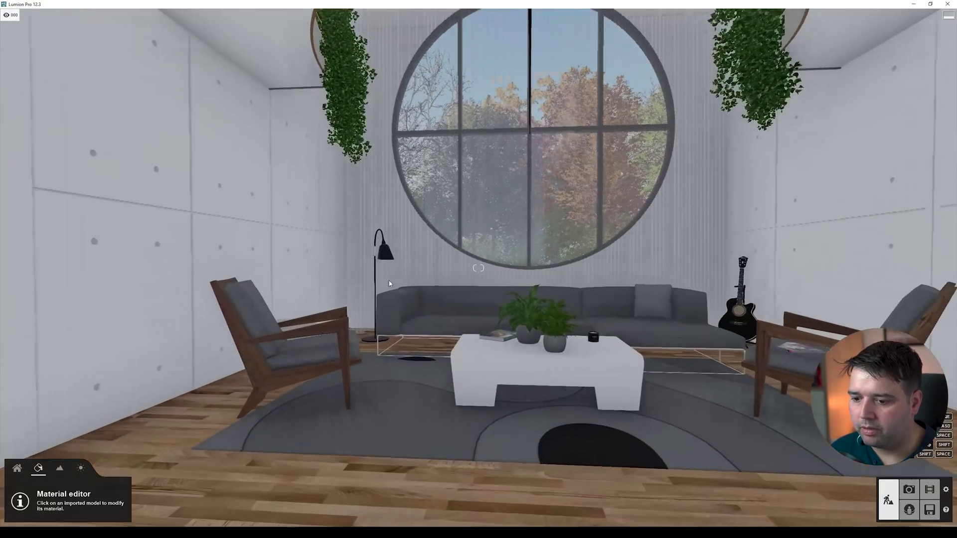
Step: Raise the Lime_tulle curtain's waxiness to maximum, lower its transparency, save, and preview it in the Interior - Lounge photo
click(427, 164)
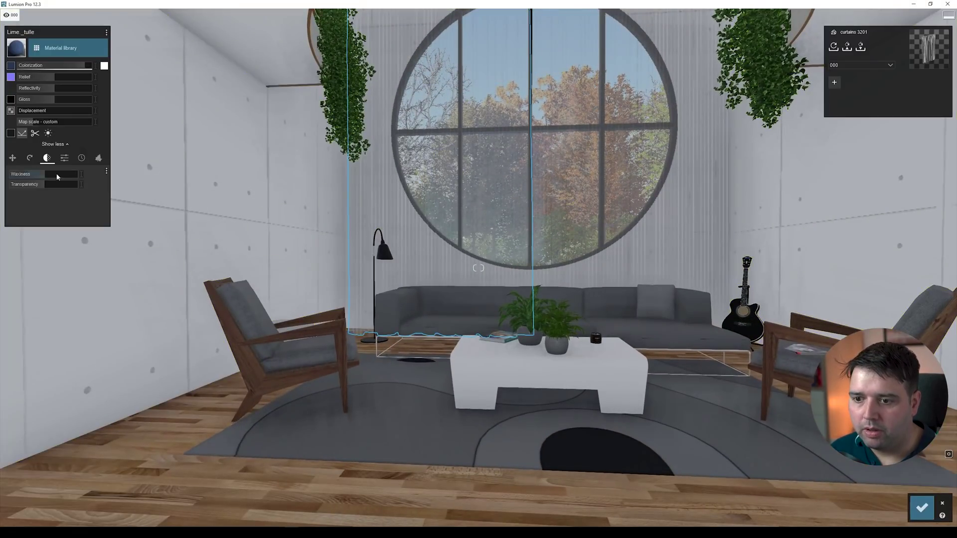
drag(34, 186, 22, 188)
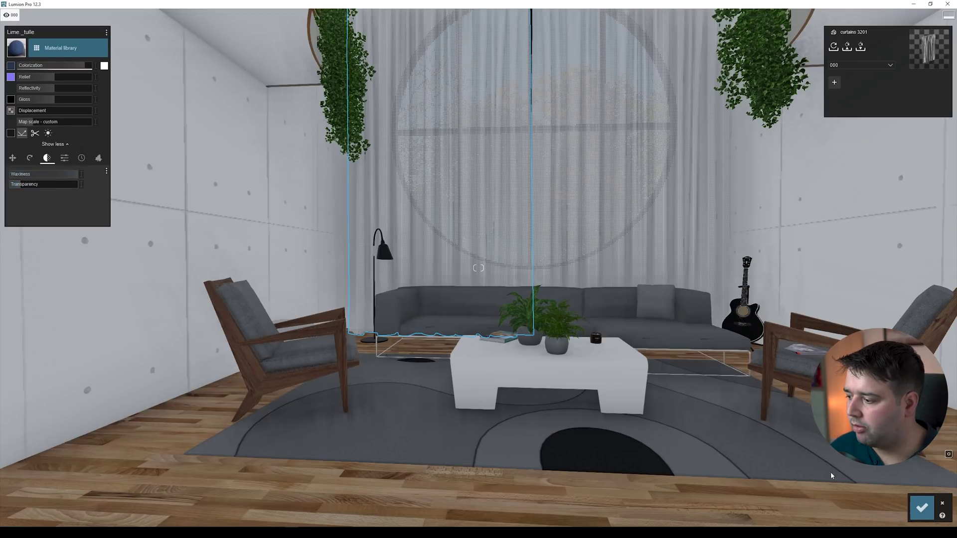
click(921, 506)
click(909, 489)
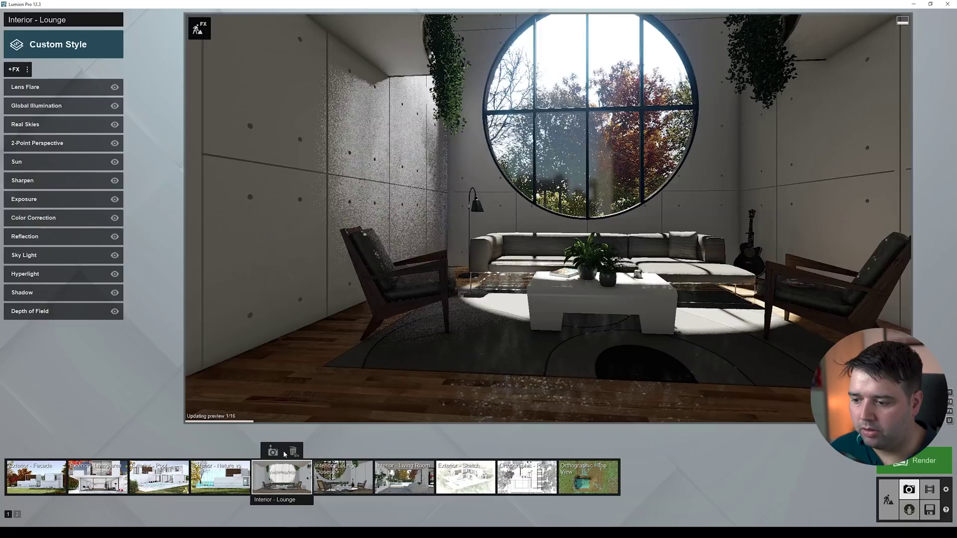
click(290, 474)
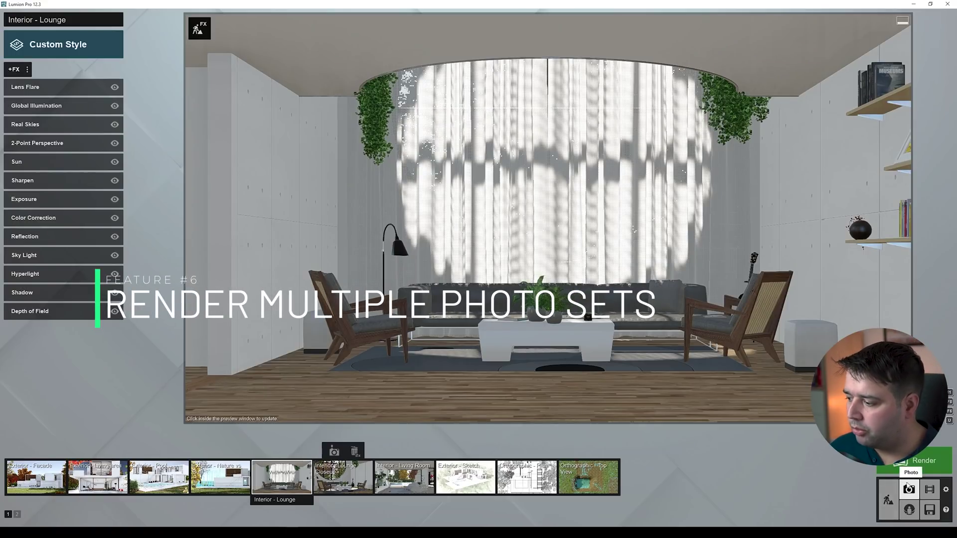
Step: Check the photo set selection in the render settings, and return to the photos without rendering
click(912, 463)
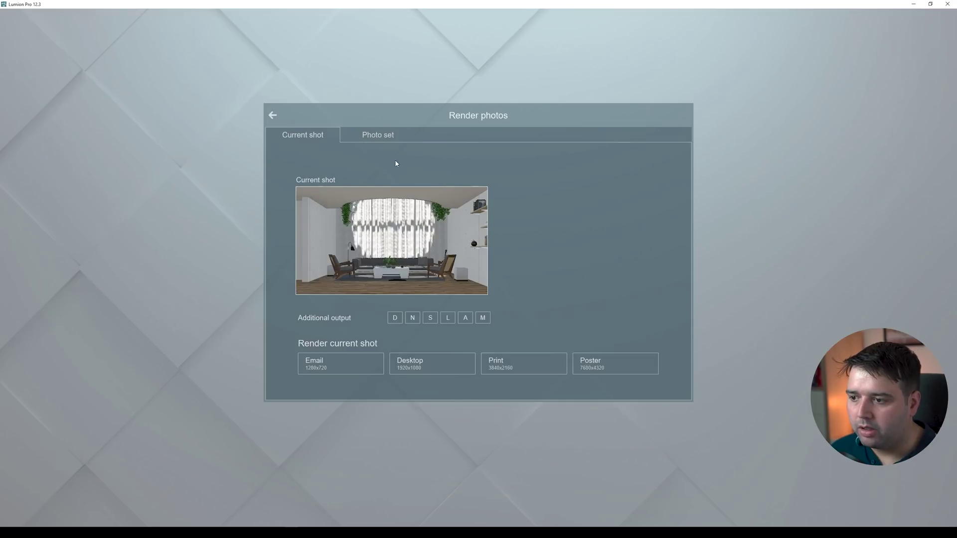
click(378, 136)
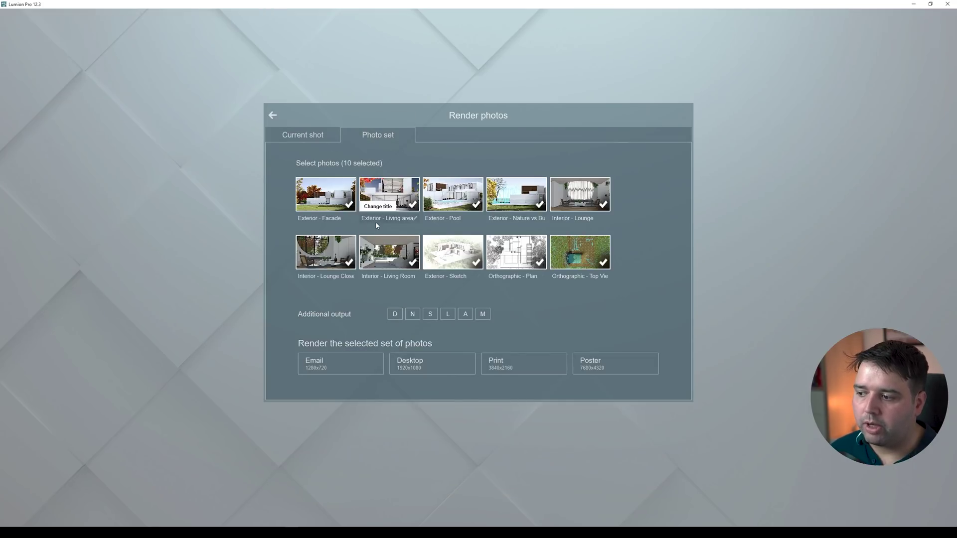
click(283, 118)
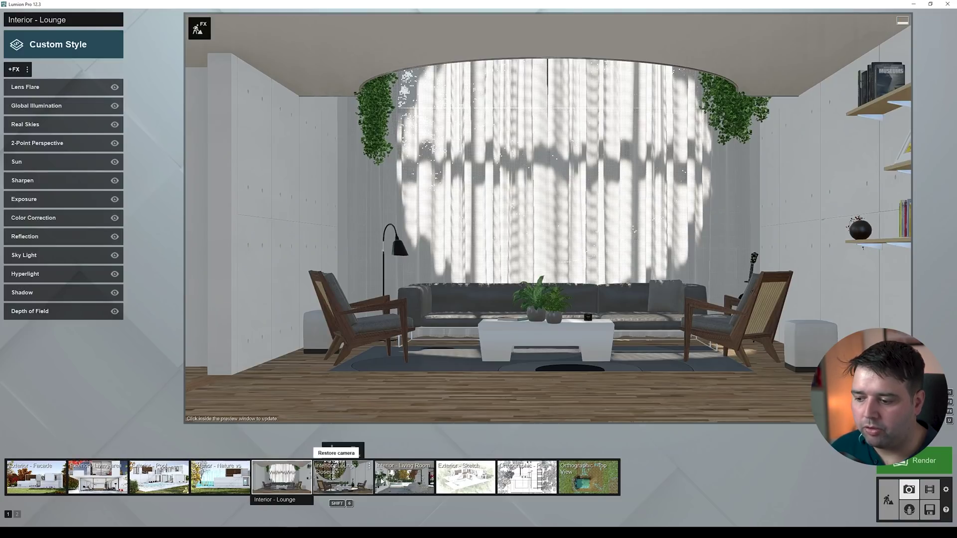
Step: Store the current lounge camera view as photos 11, 12 and 13 in photo set 2
click(16, 513)
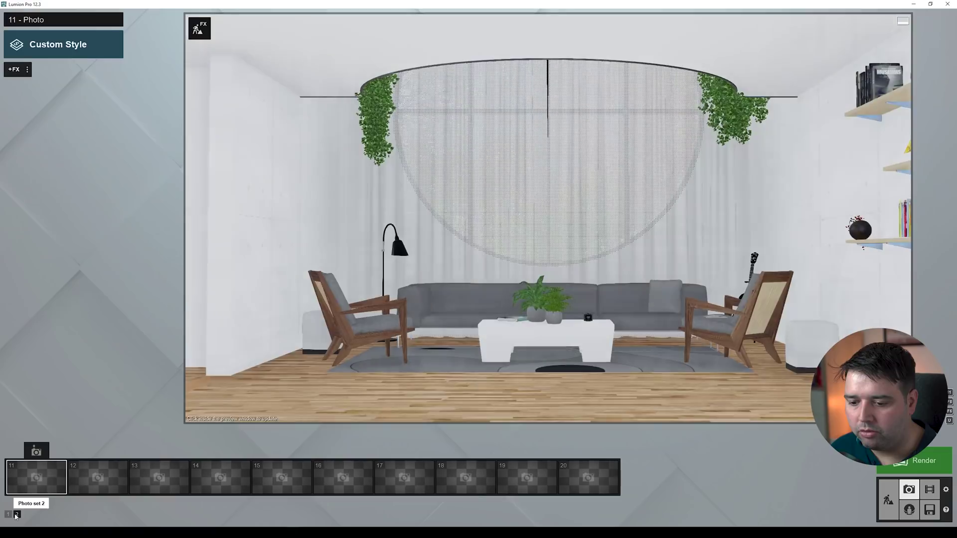
click(37, 452)
click(97, 452)
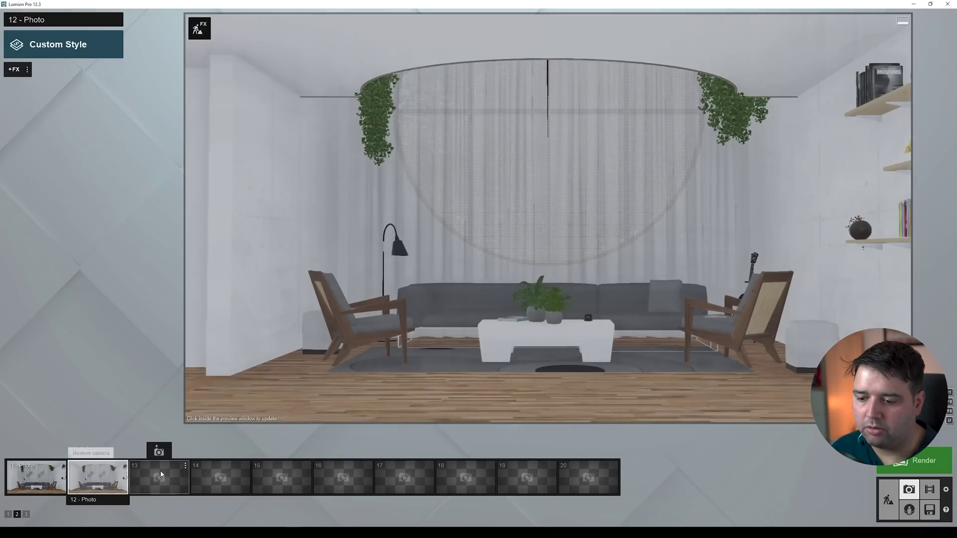
click(159, 452)
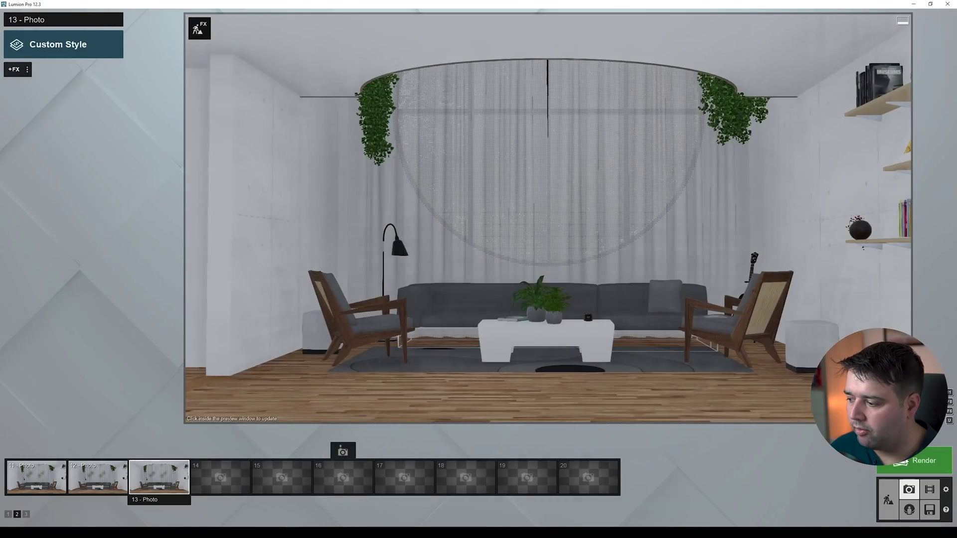
Step: Compare the photos selected for rendering in photo sets 1 and 2
click(914, 461)
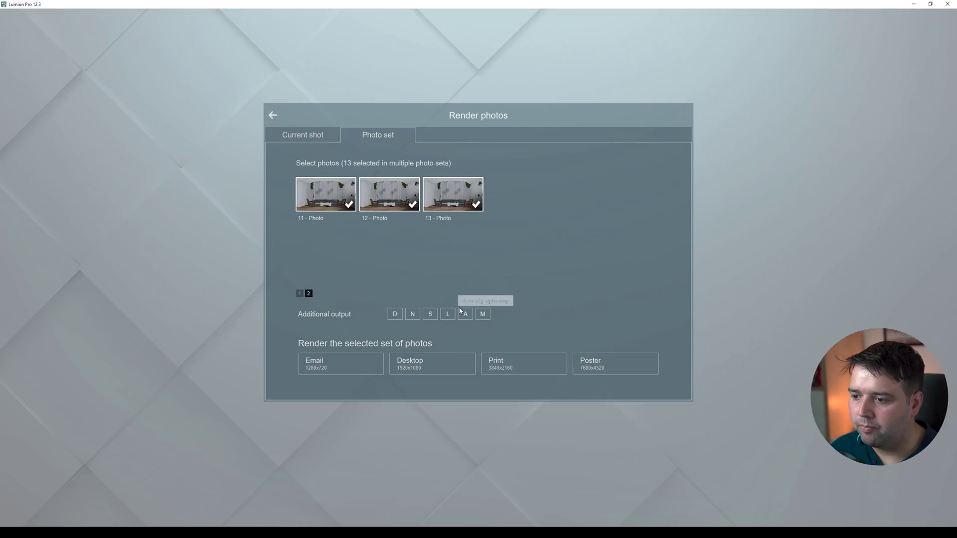
click(300, 294)
click(309, 294)
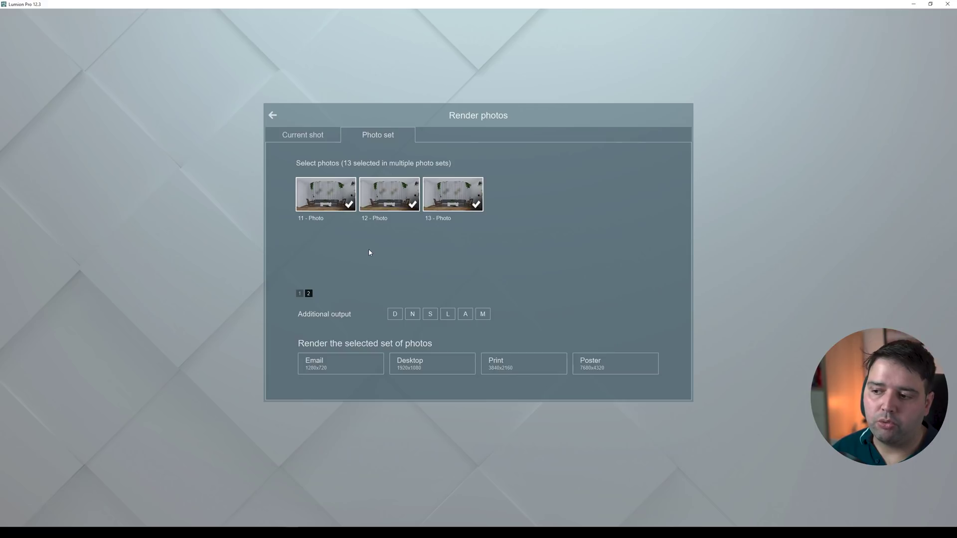
click(299, 294)
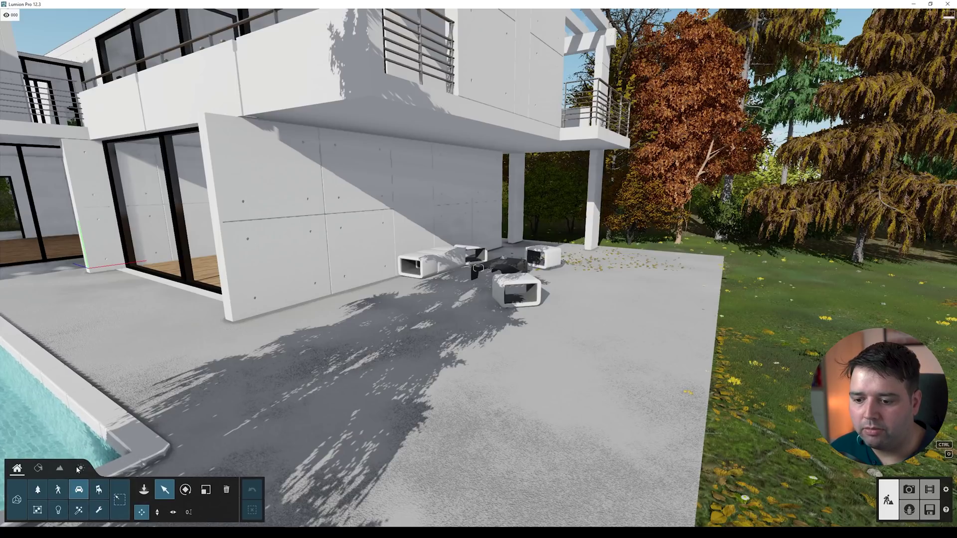
Step: Place Car 001 from the Transport library on the concrete patio beside the house
click(78, 490)
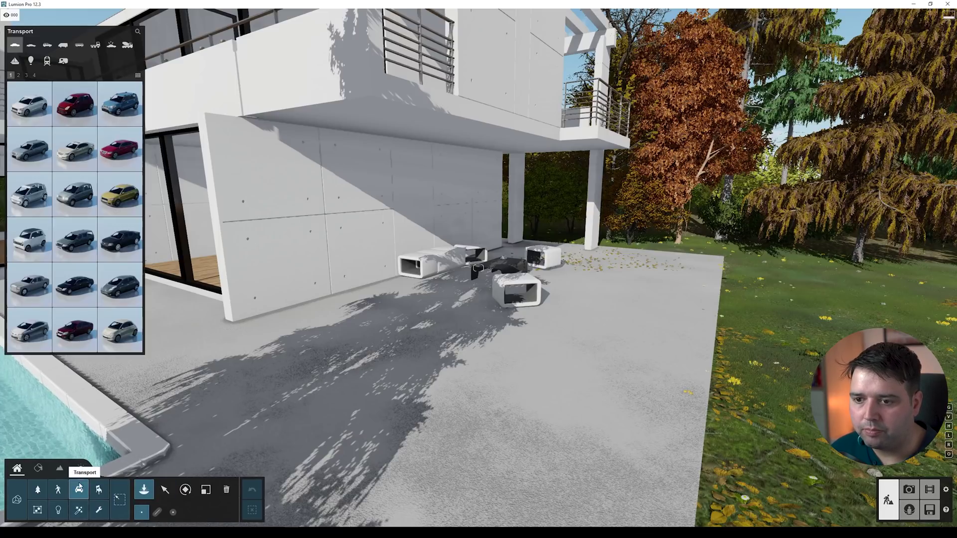
click(42, 106)
click(434, 359)
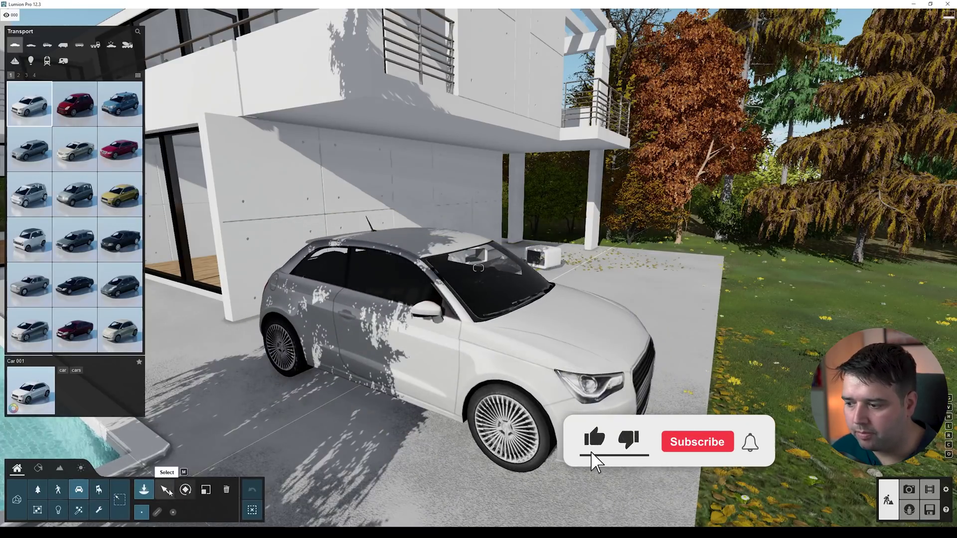
Step: Select the white car on the patio and open its license plate options
click(165, 490)
key(s)
right_drag(479, 269, 438, 269)
key(w)
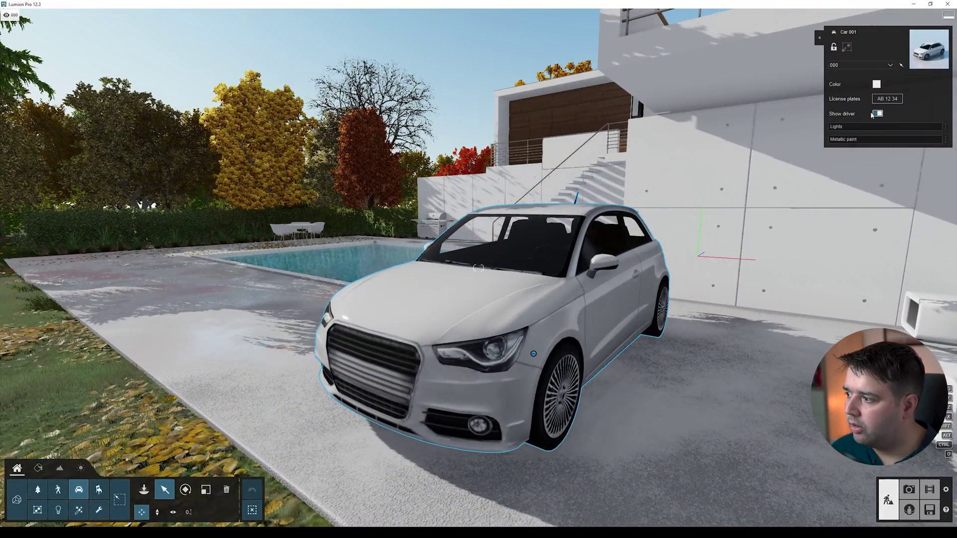
click(891, 100)
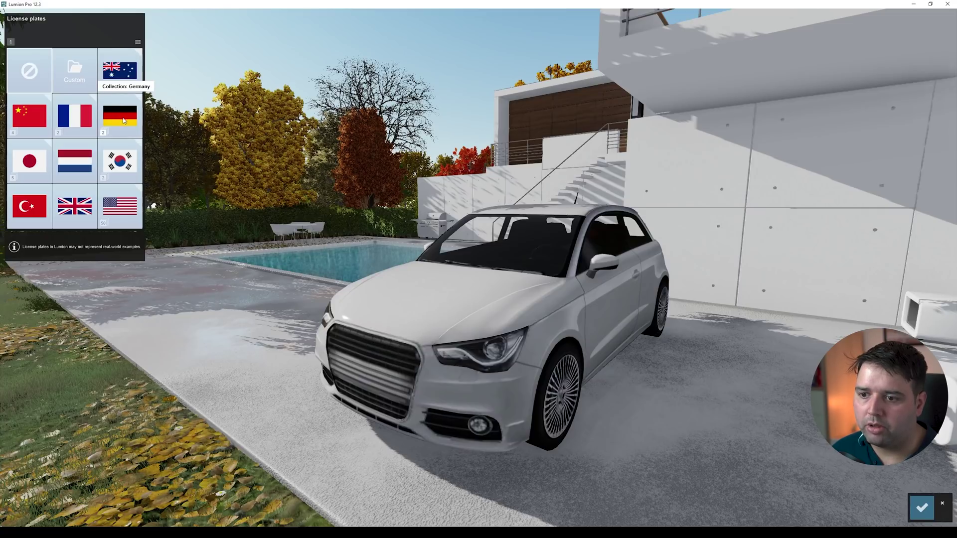
Step: Apply the blank license plate from the Germany collection to the car and inspect its front
click(118, 124)
click(80, 80)
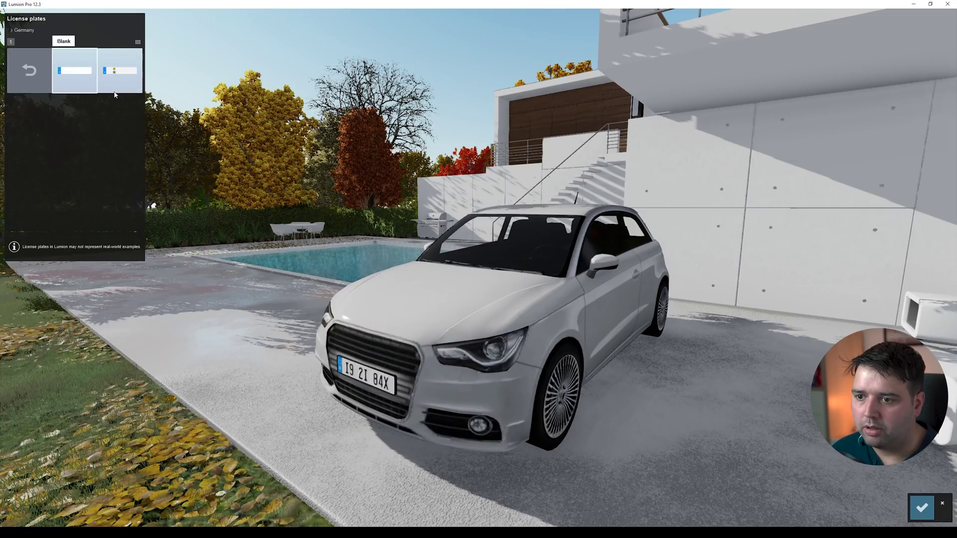
key(a)
key(w)
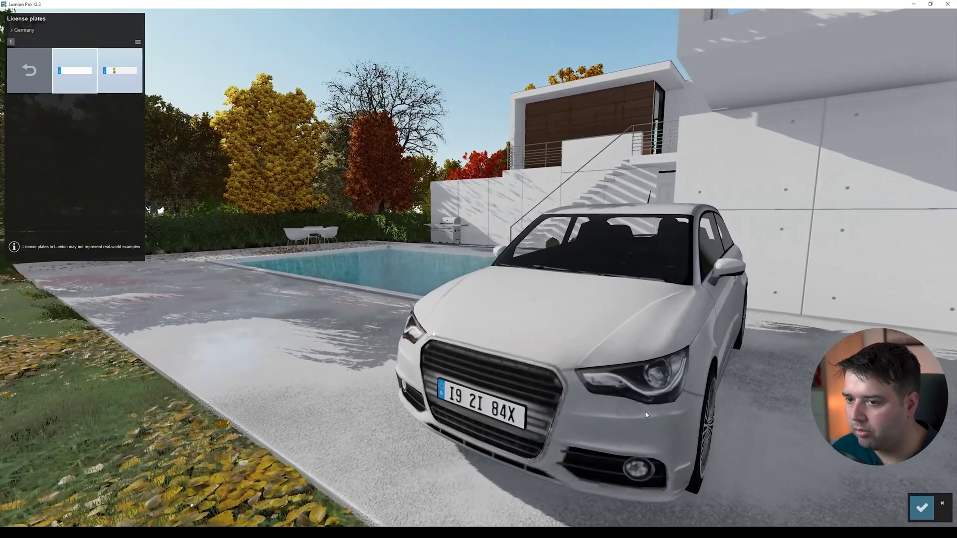
Step: Switch the car to a custom license plate using 4407125.jpg and remove default_licenseplate.png from the custom set
click(28, 71)
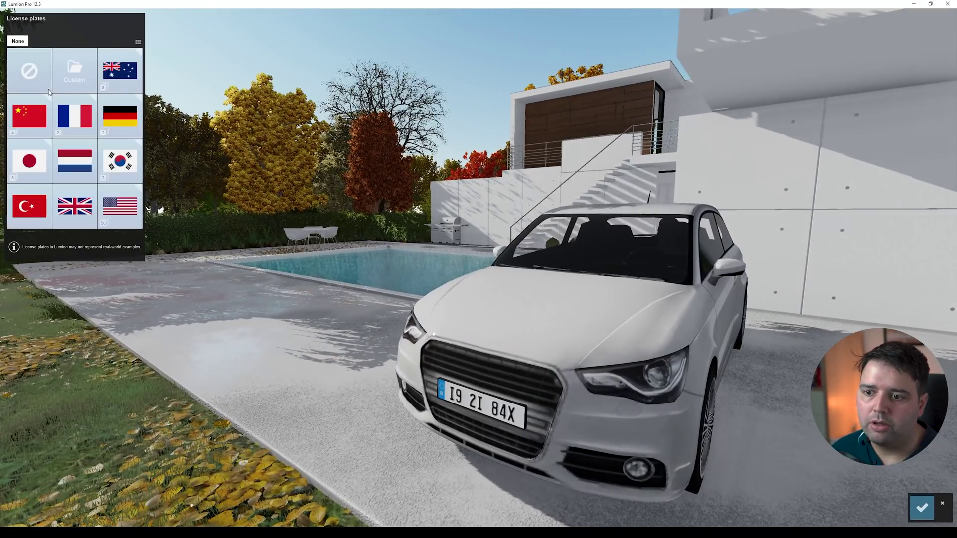
click(73, 73)
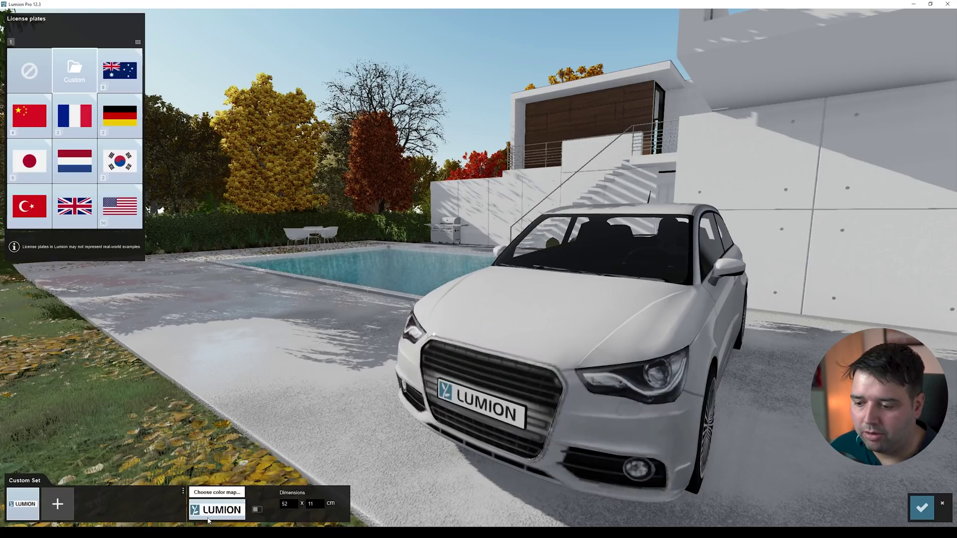
click(58, 504)
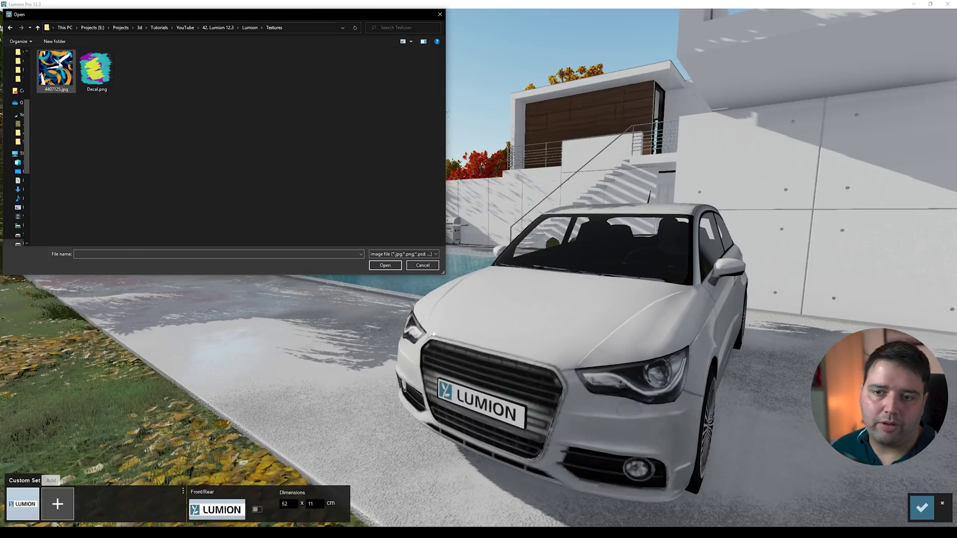
double_click(59, 63)
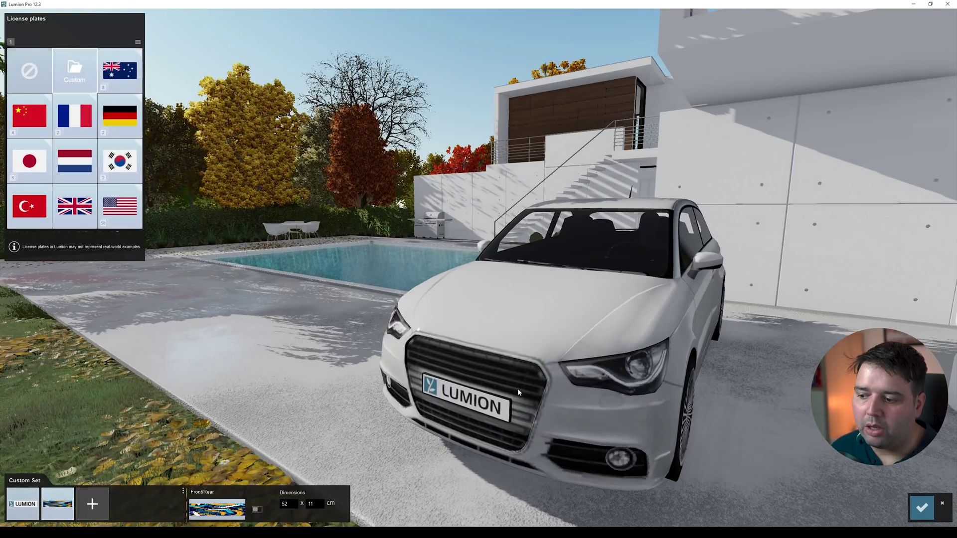
click(32, 494)
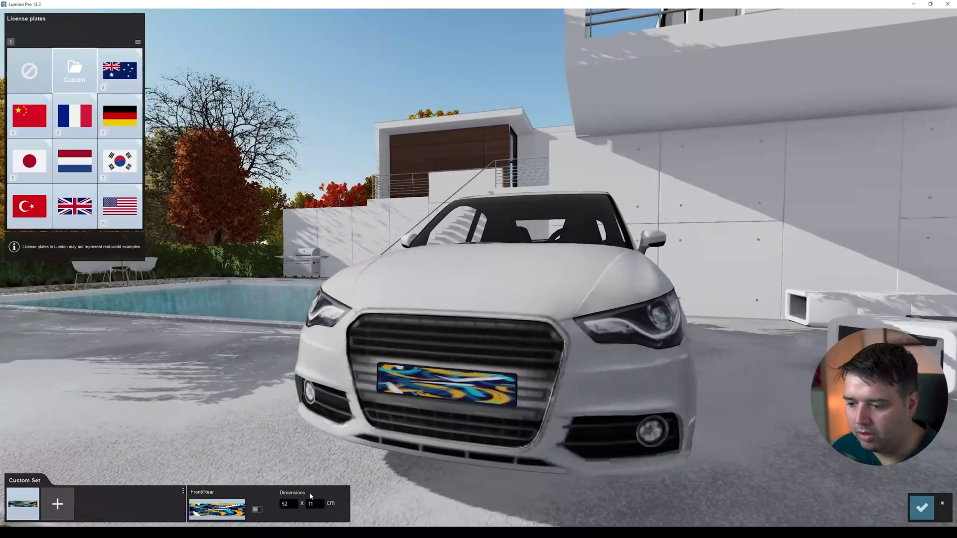
Step: Reduce the custom license plate's width so it is narrower than it is tall, apply it and view the car
click(287, 504)
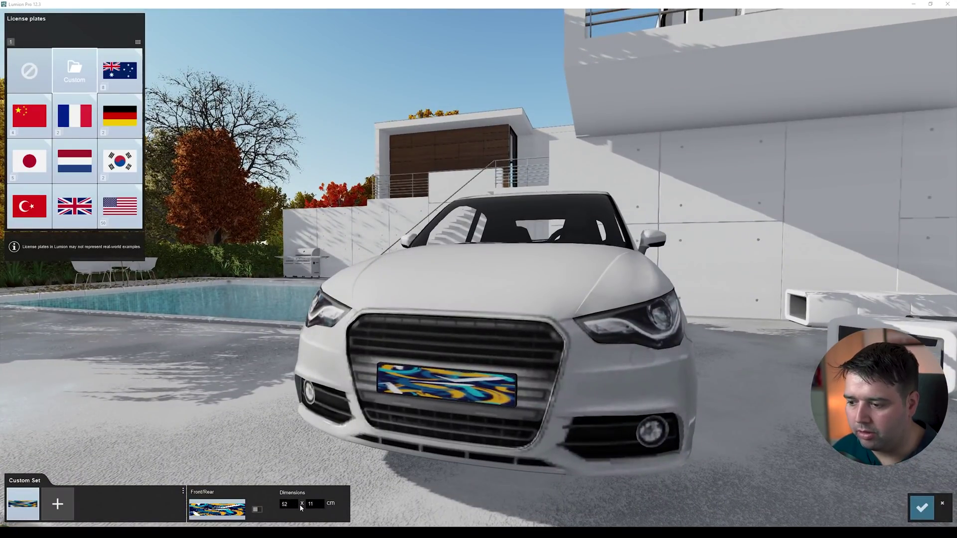
key(Return)
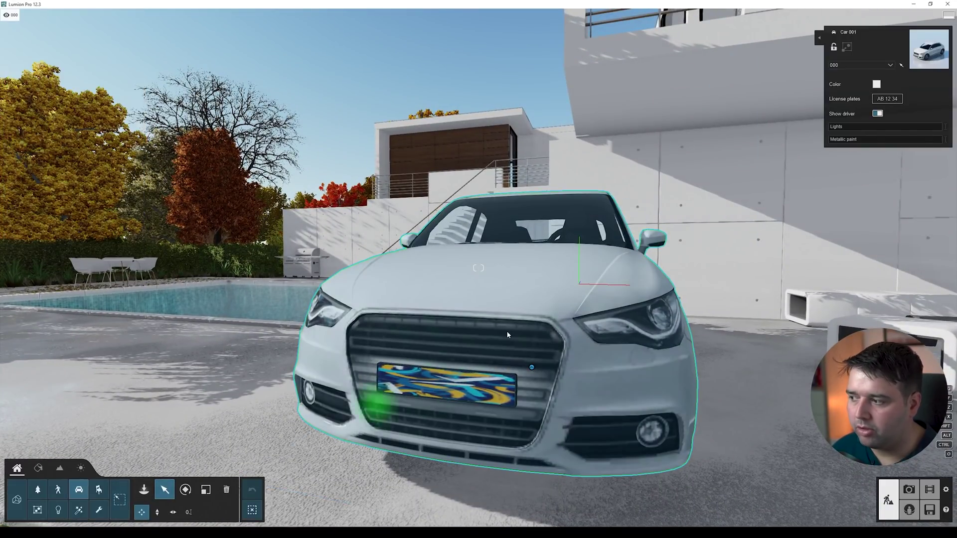
click(882, 99)
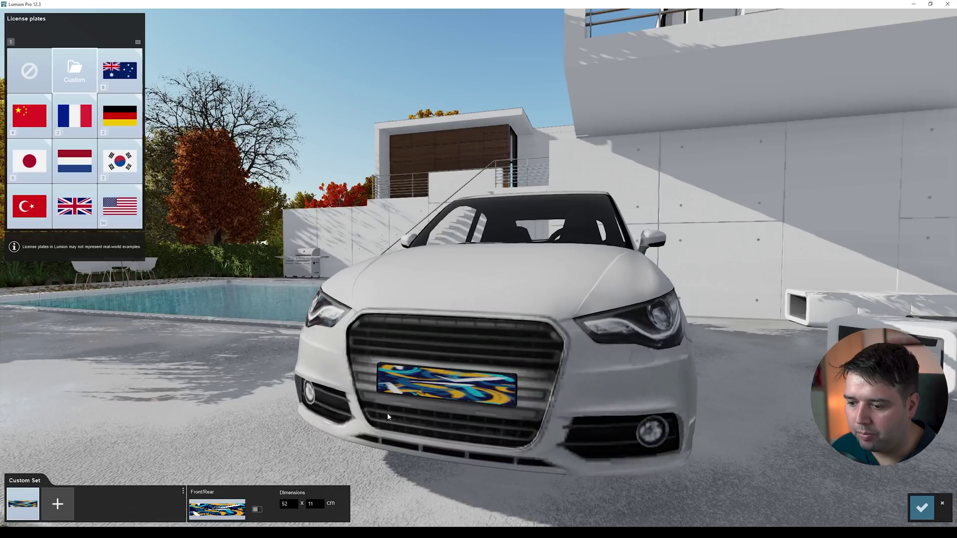
click(285, 504)
text(10)
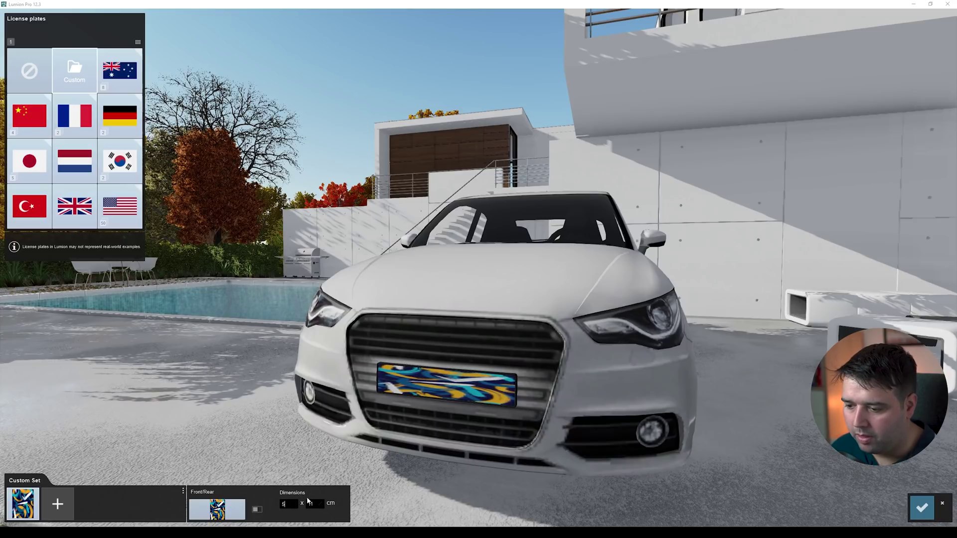
key(Return)
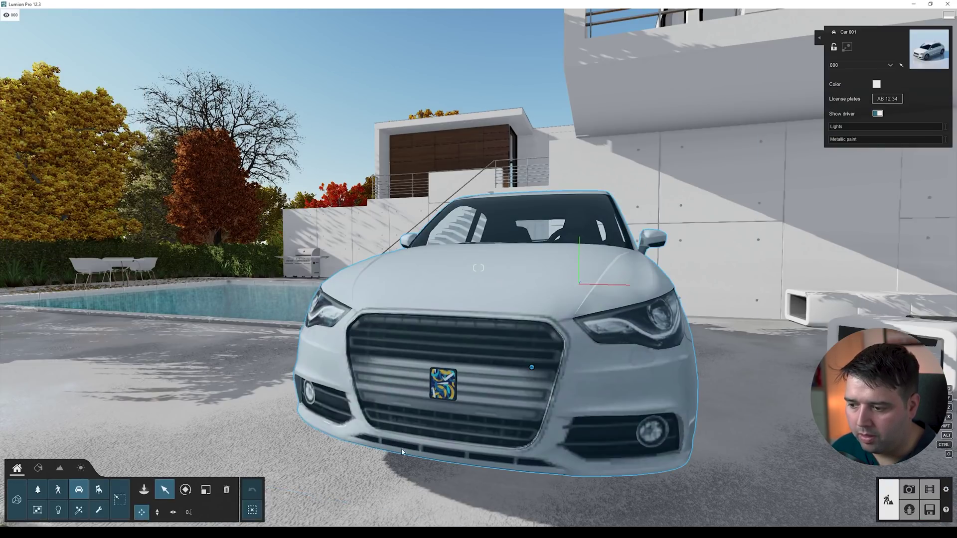
key(s)
key(d)
right_drag(553, 370, 506, 378)
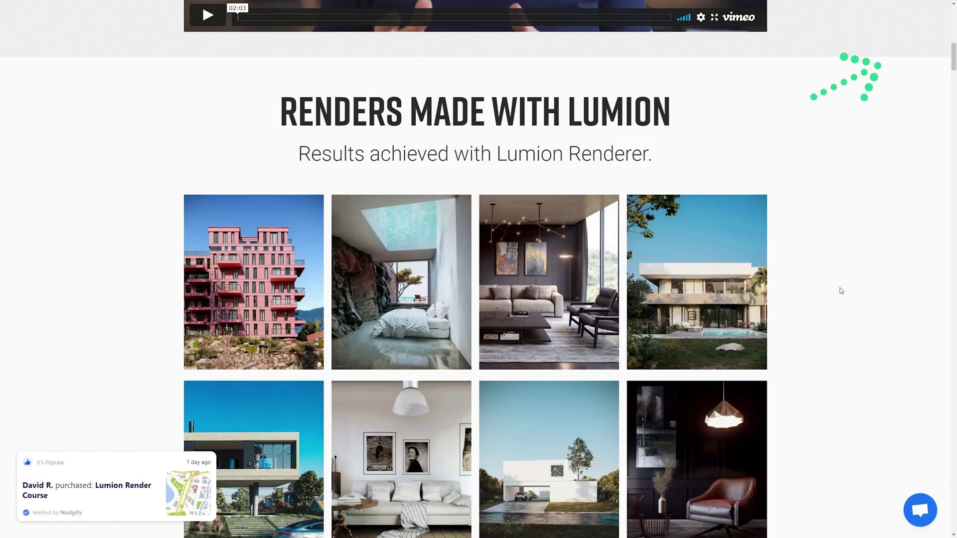
Step: Switch to the Lumion course web page and look through its gallery of renders
scroll(837, 293, down, 15)
scroll(834, 306, down, 10)
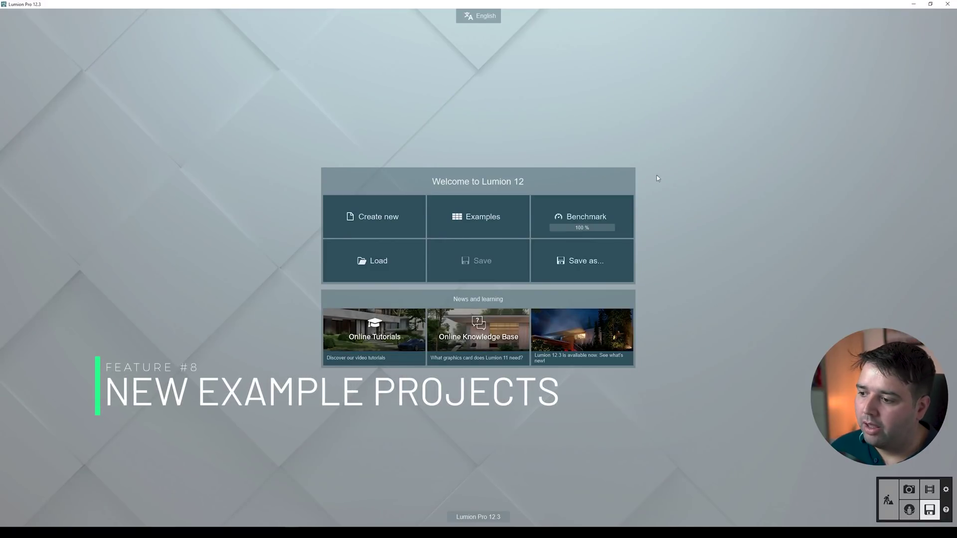
Step: Switch back to Lumion and open the Streetscape project from the built-in examples
click(504, 205)
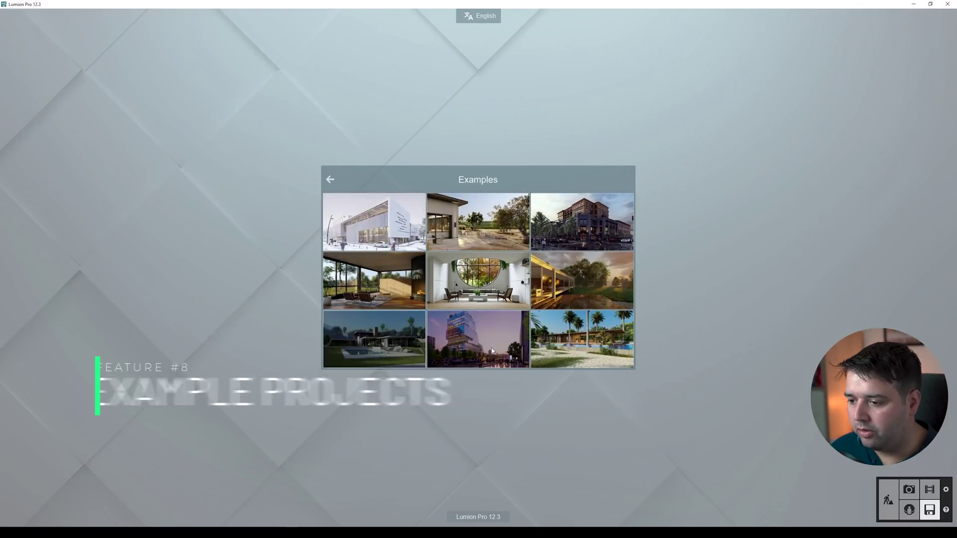
mouse_move(453, 338)
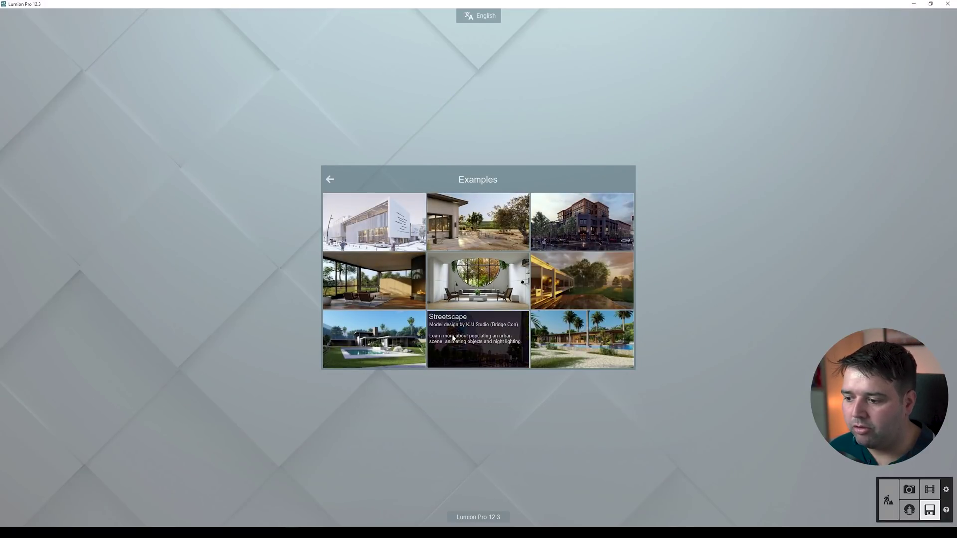
click(491, 332)
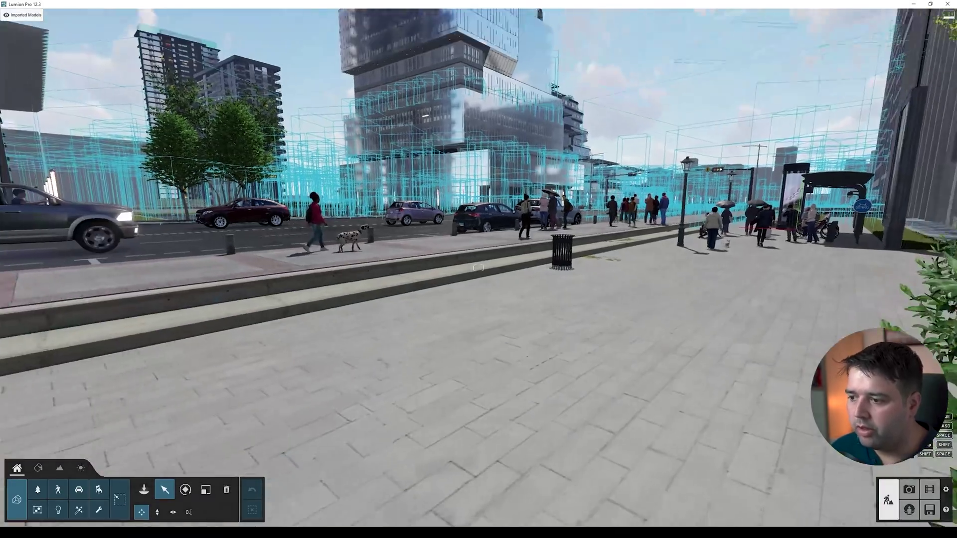
Step: Explore the Streetscape scene, examining the towers, the street and the surrounding objects from several viewpoints
right_drag(478, 267, 528, 135)
key(w)
right_drag(478, 268, 509, 498)
key(a)
key(q)
key(s)
key(w)
key(s)
key(s)
right_drag(479, 268, 319, 268)
key(w)
key(s)
key(s)
right_drag(478, 267, 653, 100)
key(a)
key(s)
right_drag(643, 388, 555, 225)
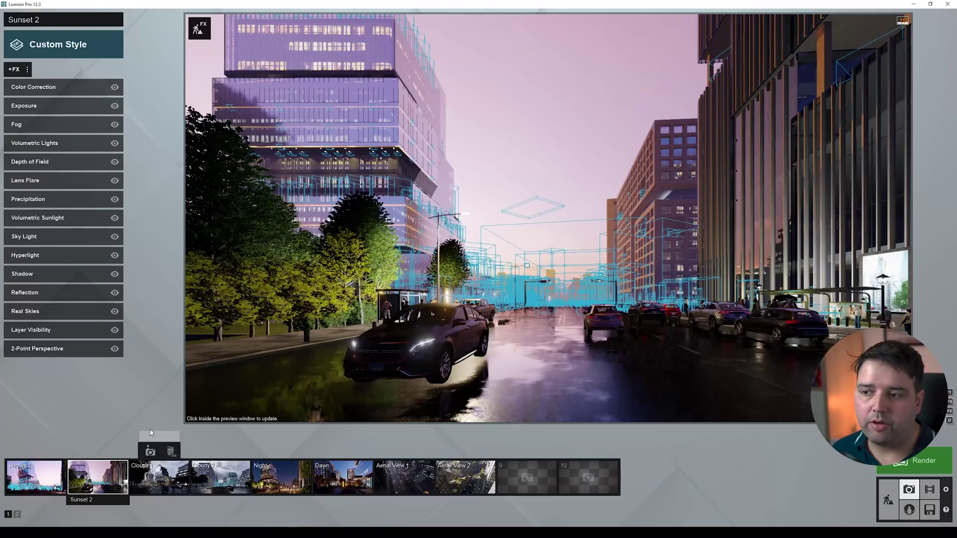
Step: Preview the Sunset 1 and Cloudy 2 photos stored in the Streetscape project
click(43, 478)
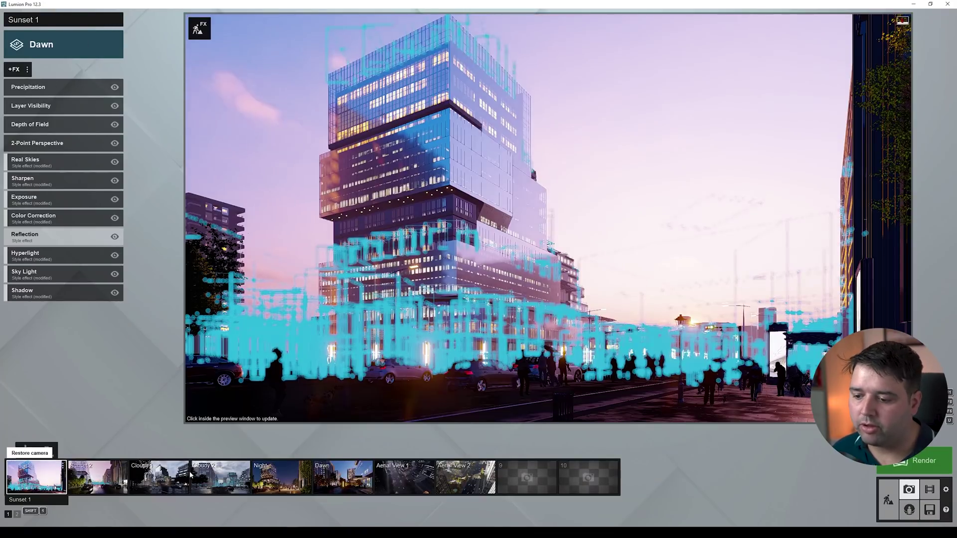
click(228, 481)
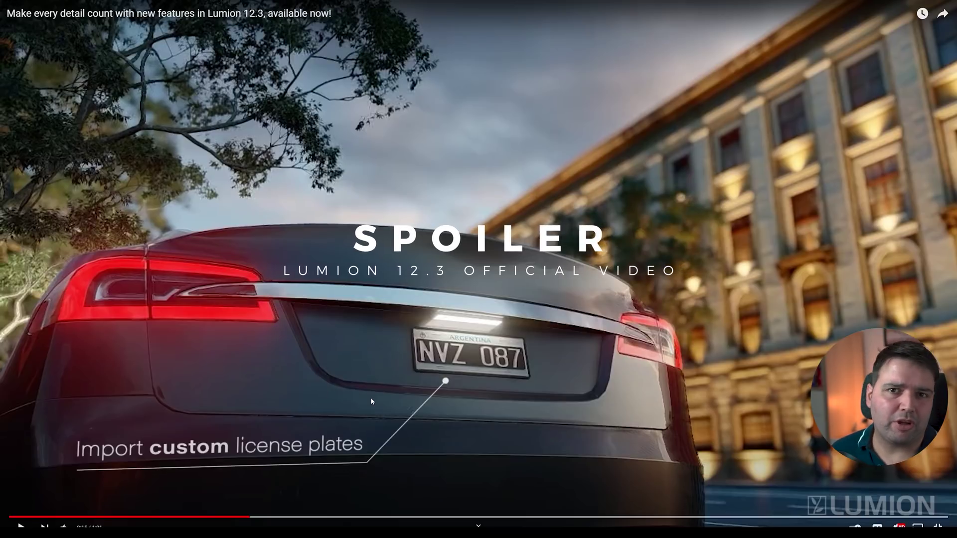
Step: Switch to the official Lumion 12.3 video and replay the part with the custom license plates and night road scene
click(355, 452)
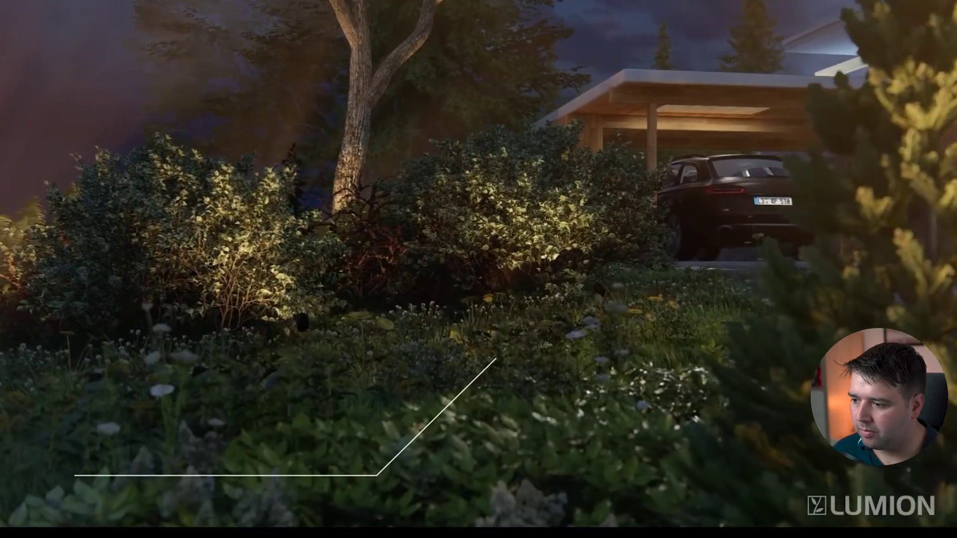
click(355, 452)
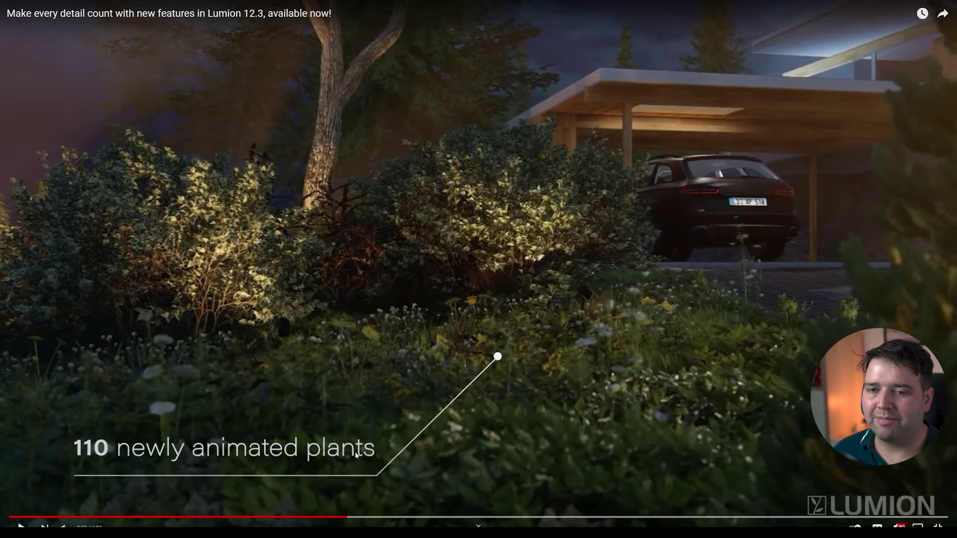
drag(275, 518, 240, 521)
click(423, 400)
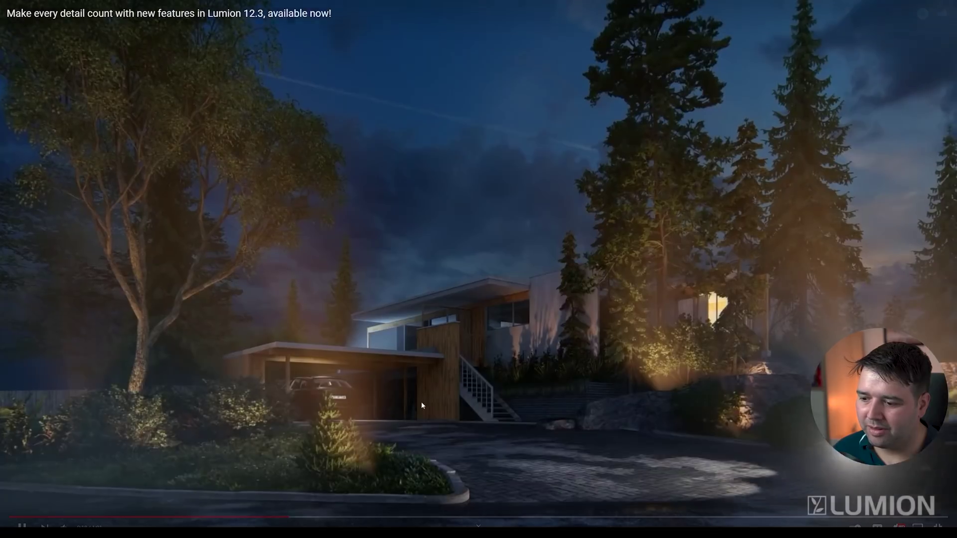
click(414, 405)
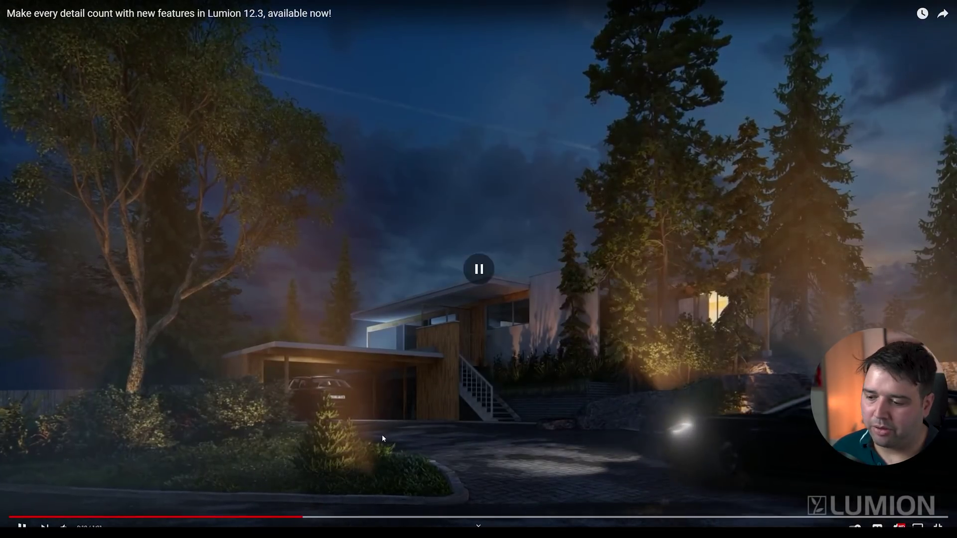
drag(283, 518, 269, 518)
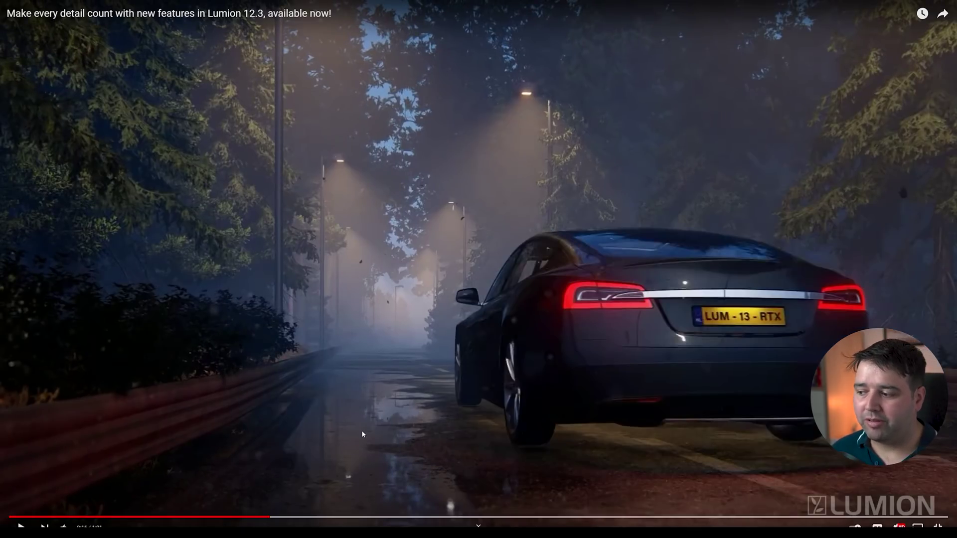